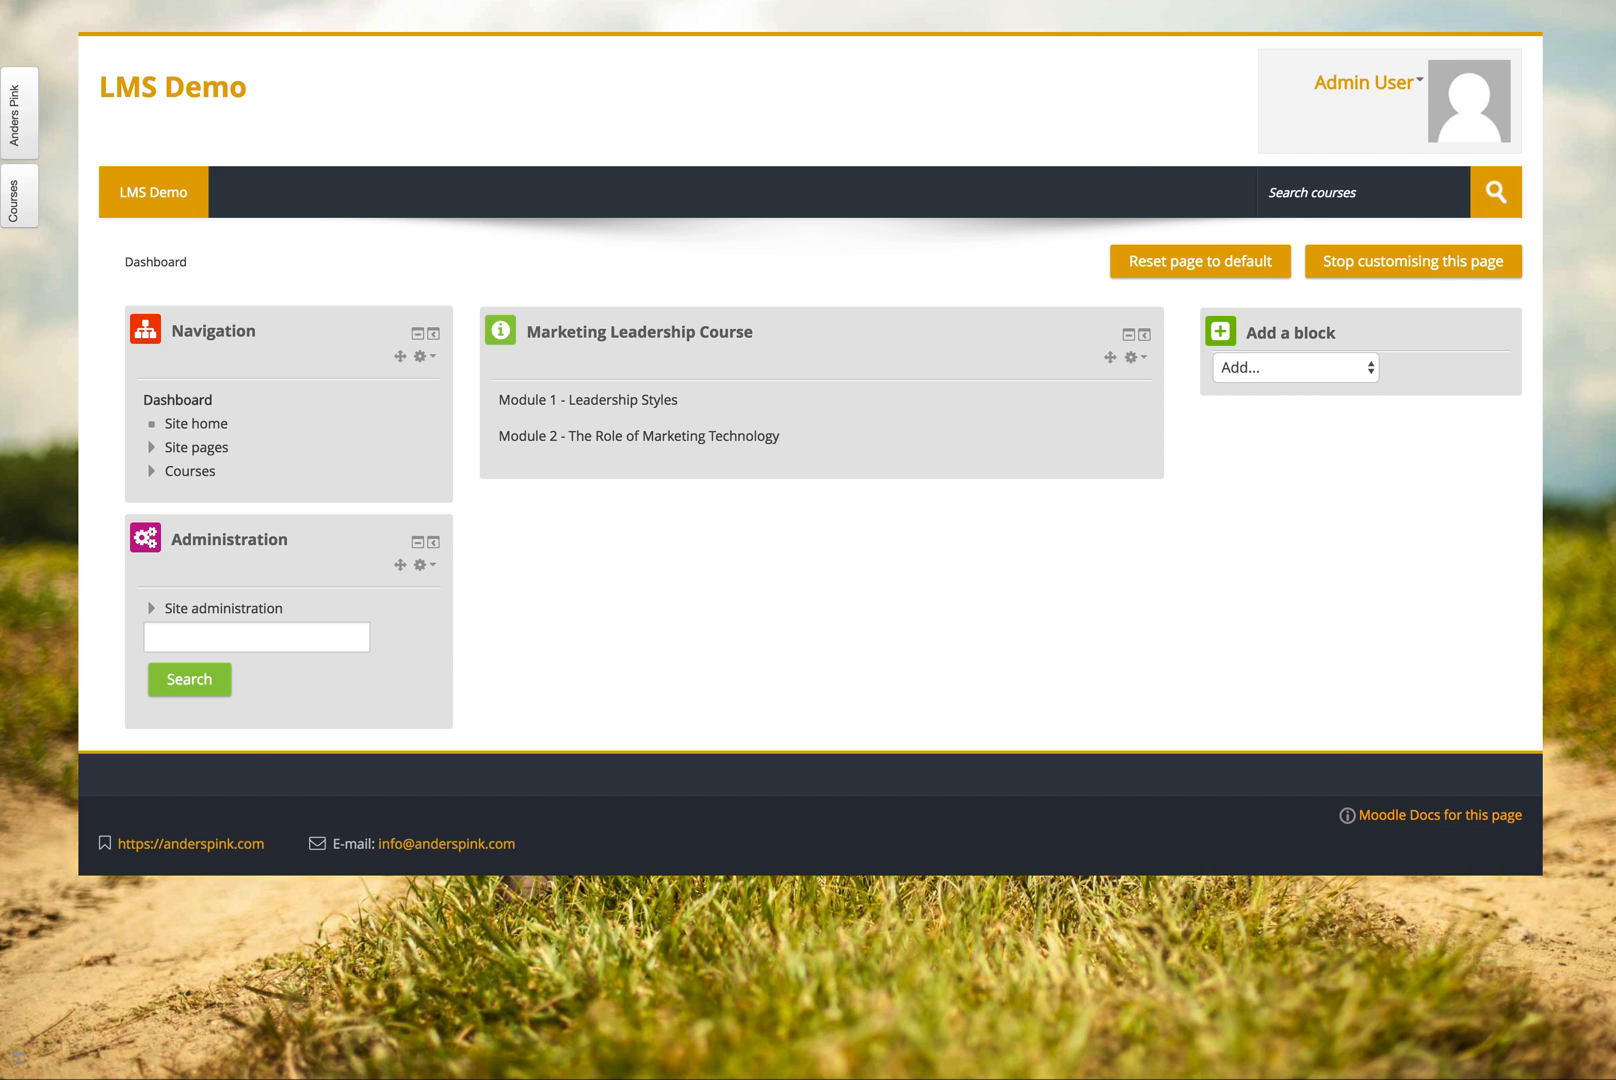
- Switch to the Anders Pink web app and create a topic-based briefing with the topic "elearning"
left_click(1078, 2)
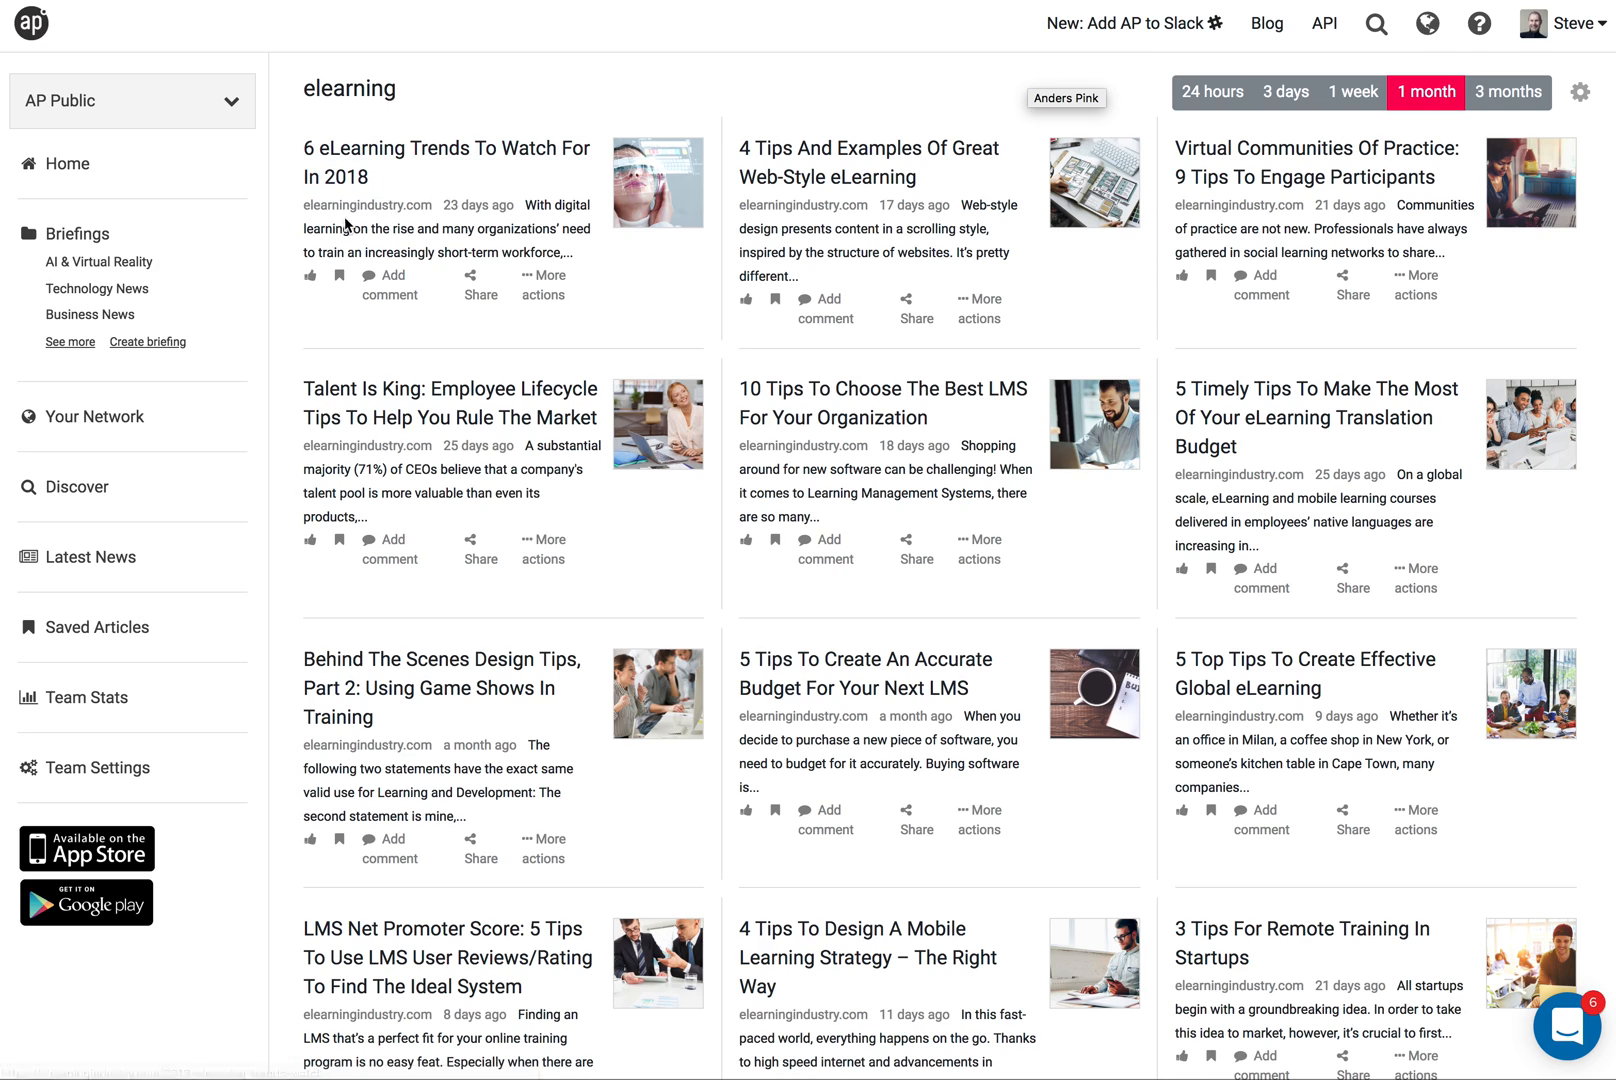
left_click(166, 343)
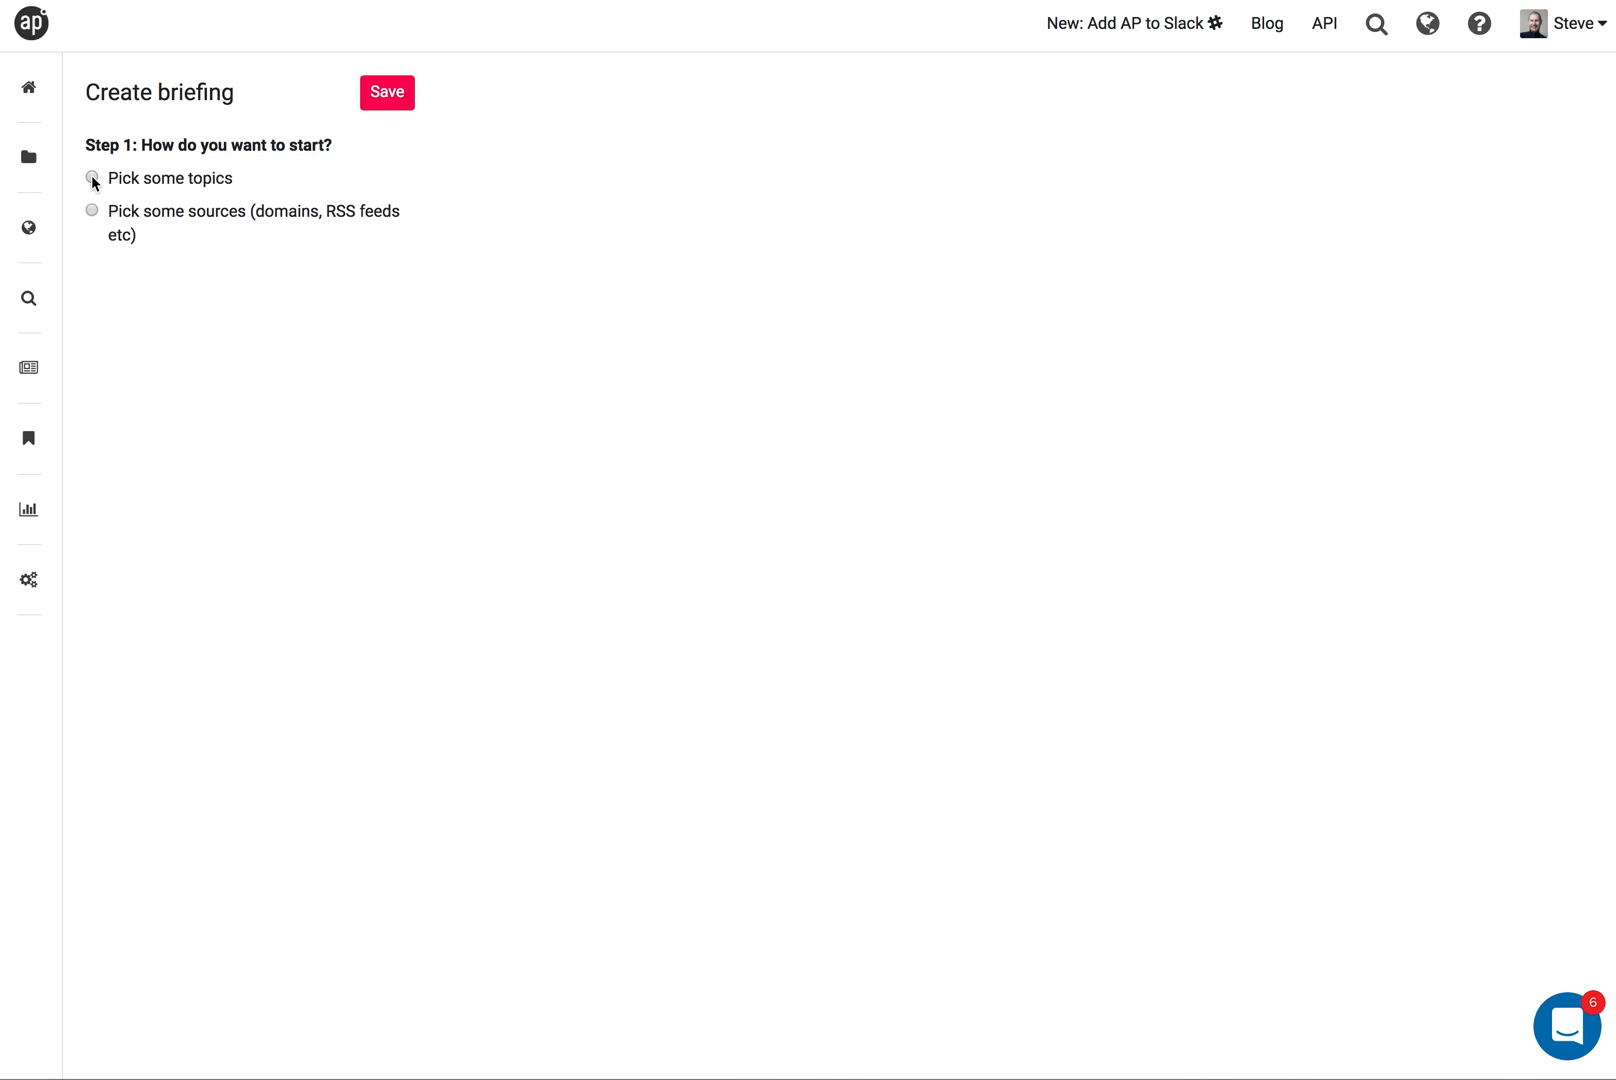
left_click(91, 177)
left_click(160, 377)
type("elearning")
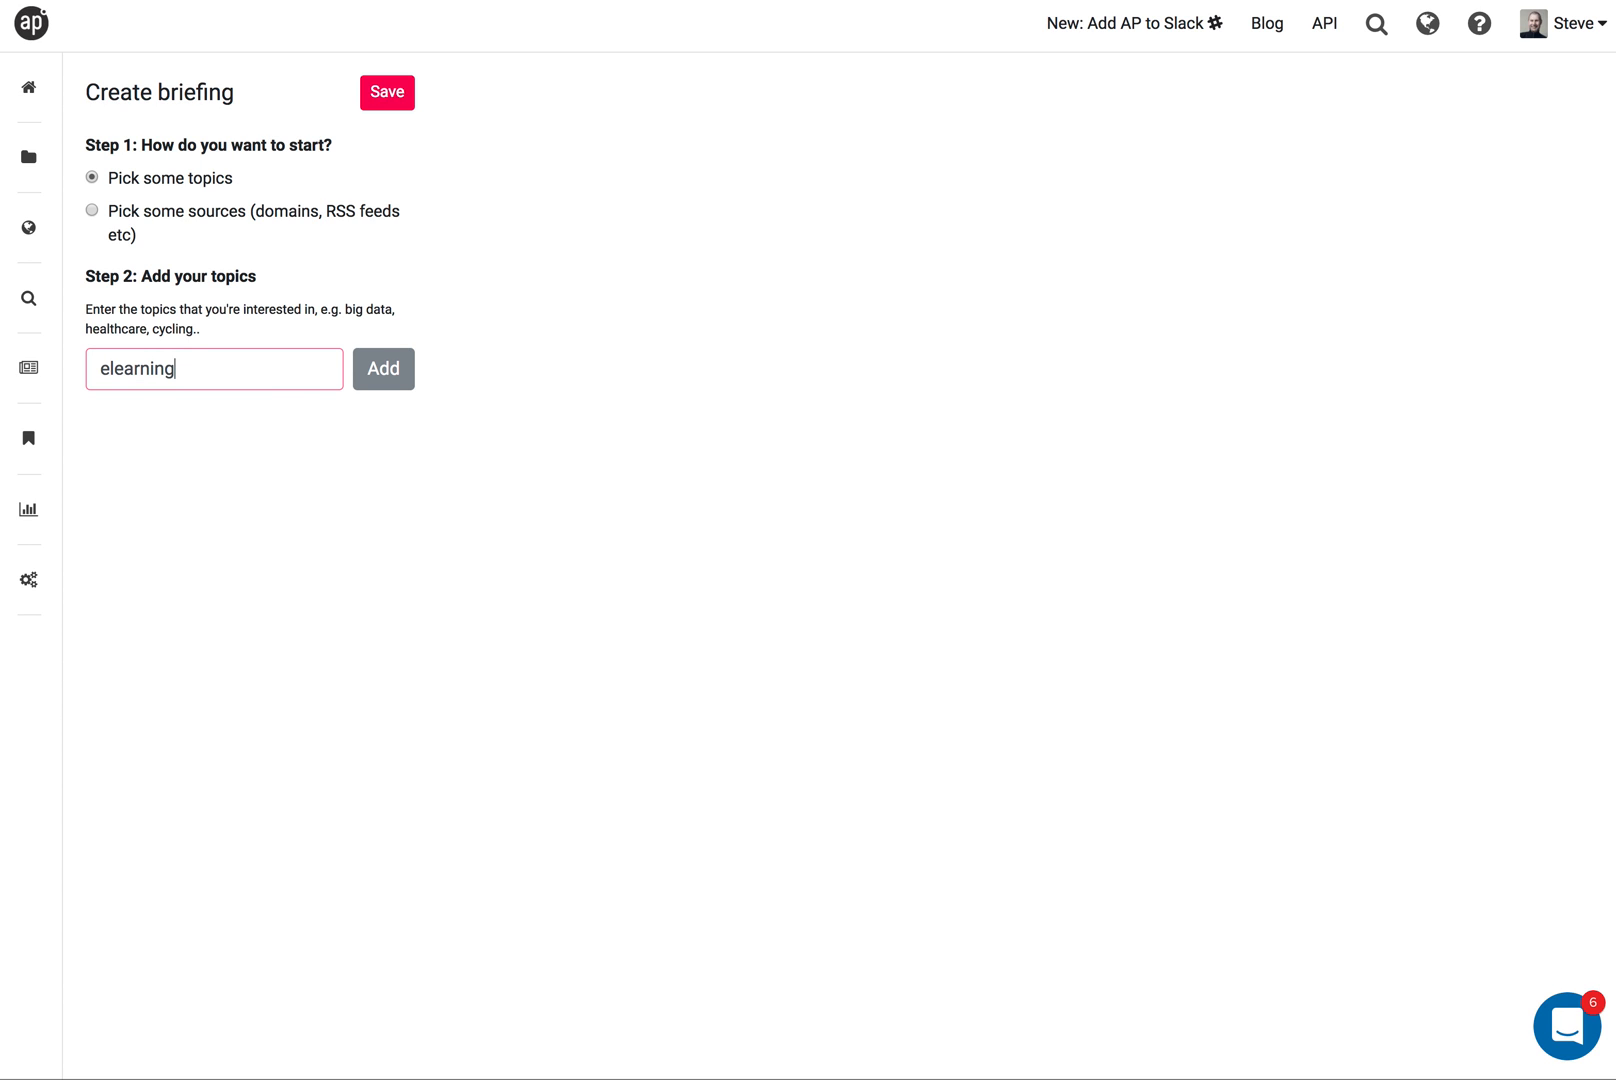
left_click(380, 382)
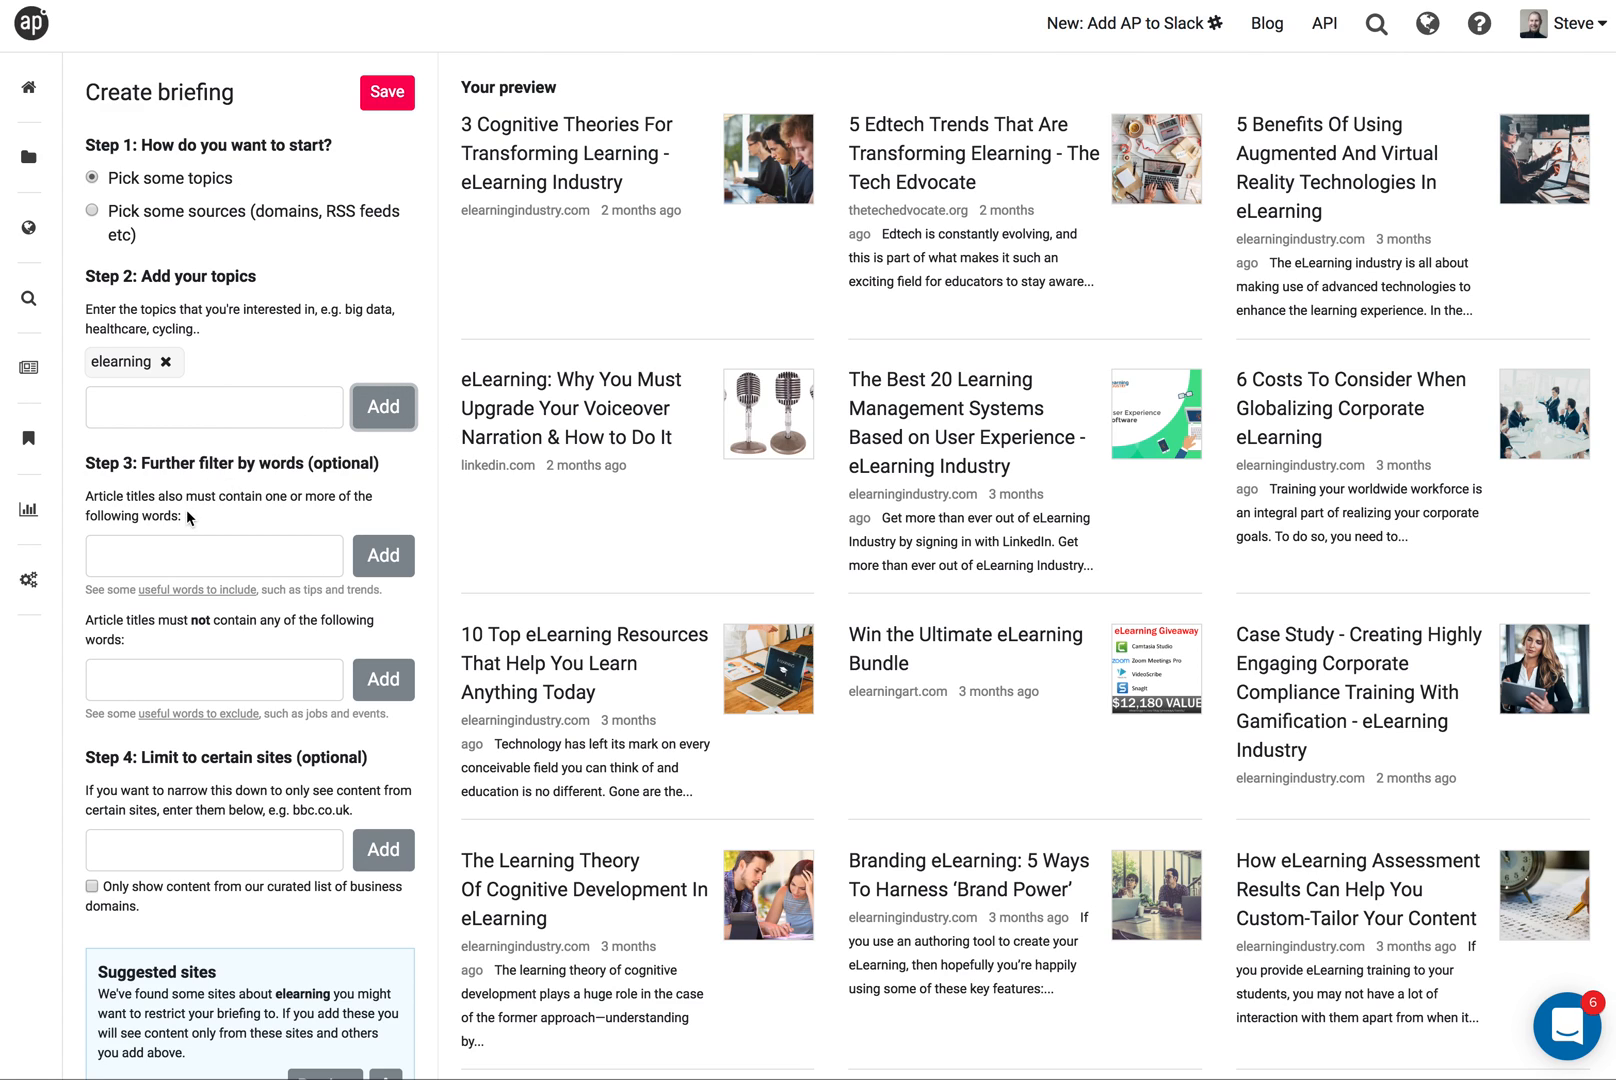
- Filter the briefing so article titles must also contain the word "trends"
left_click(177, 562)
type("trends")
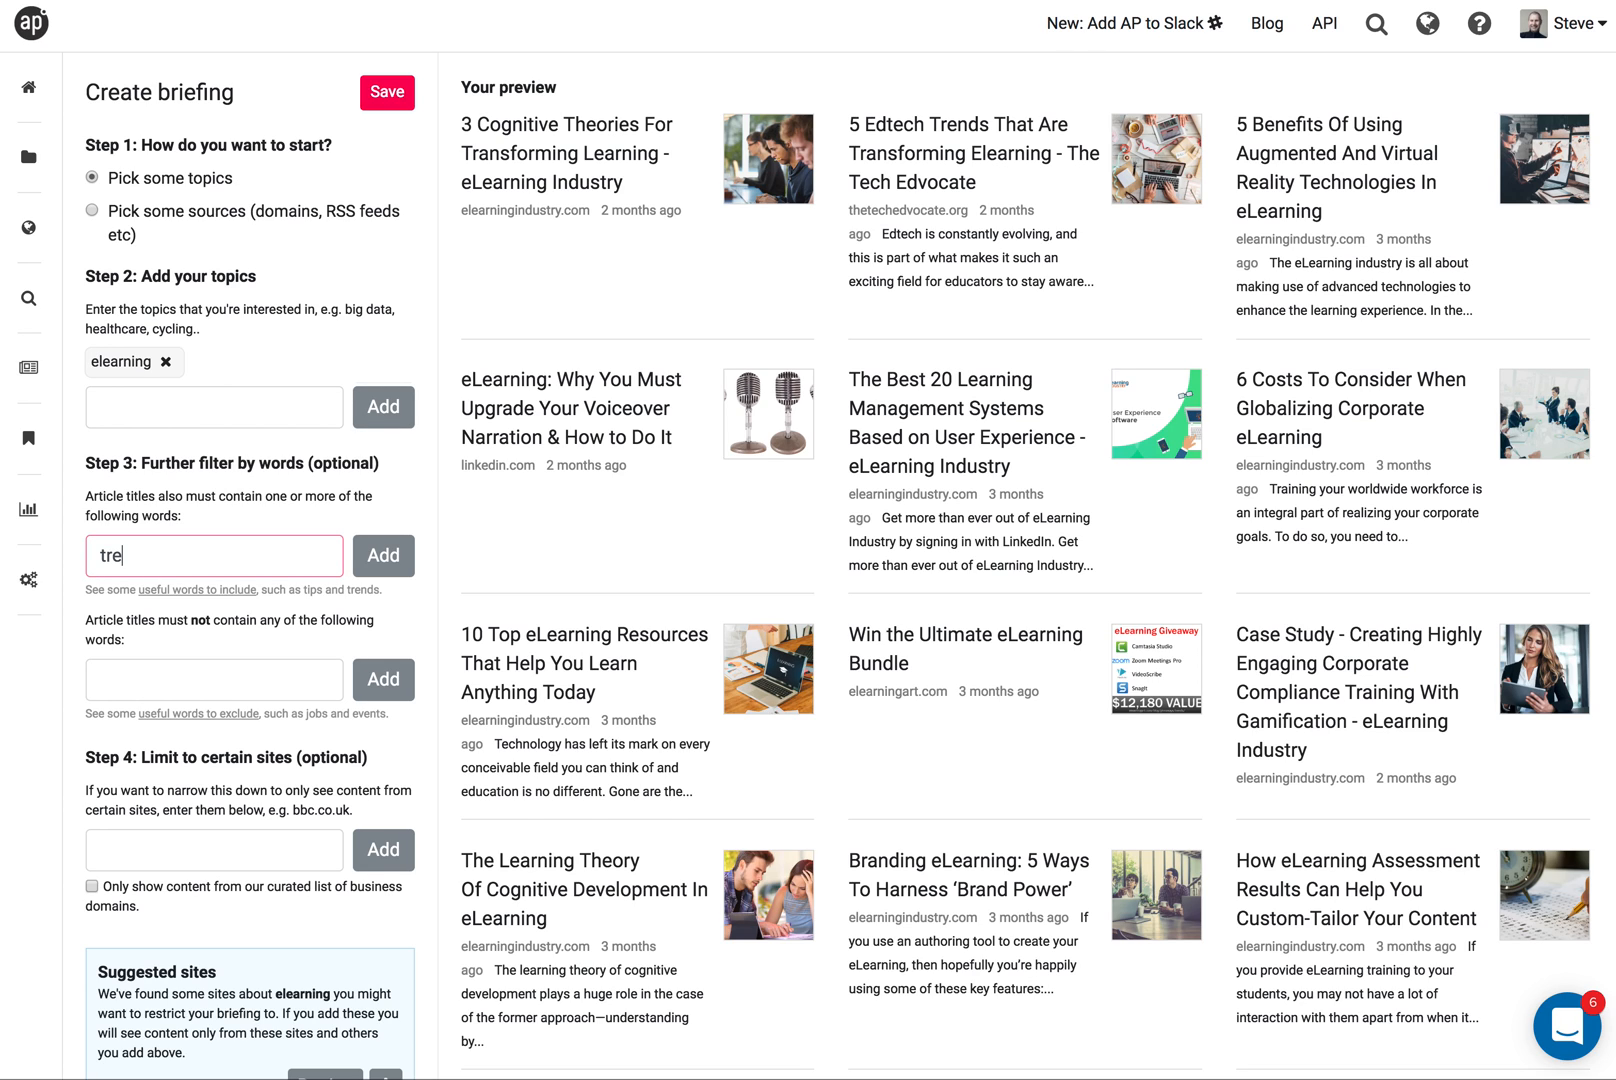
left_click(373, 571)
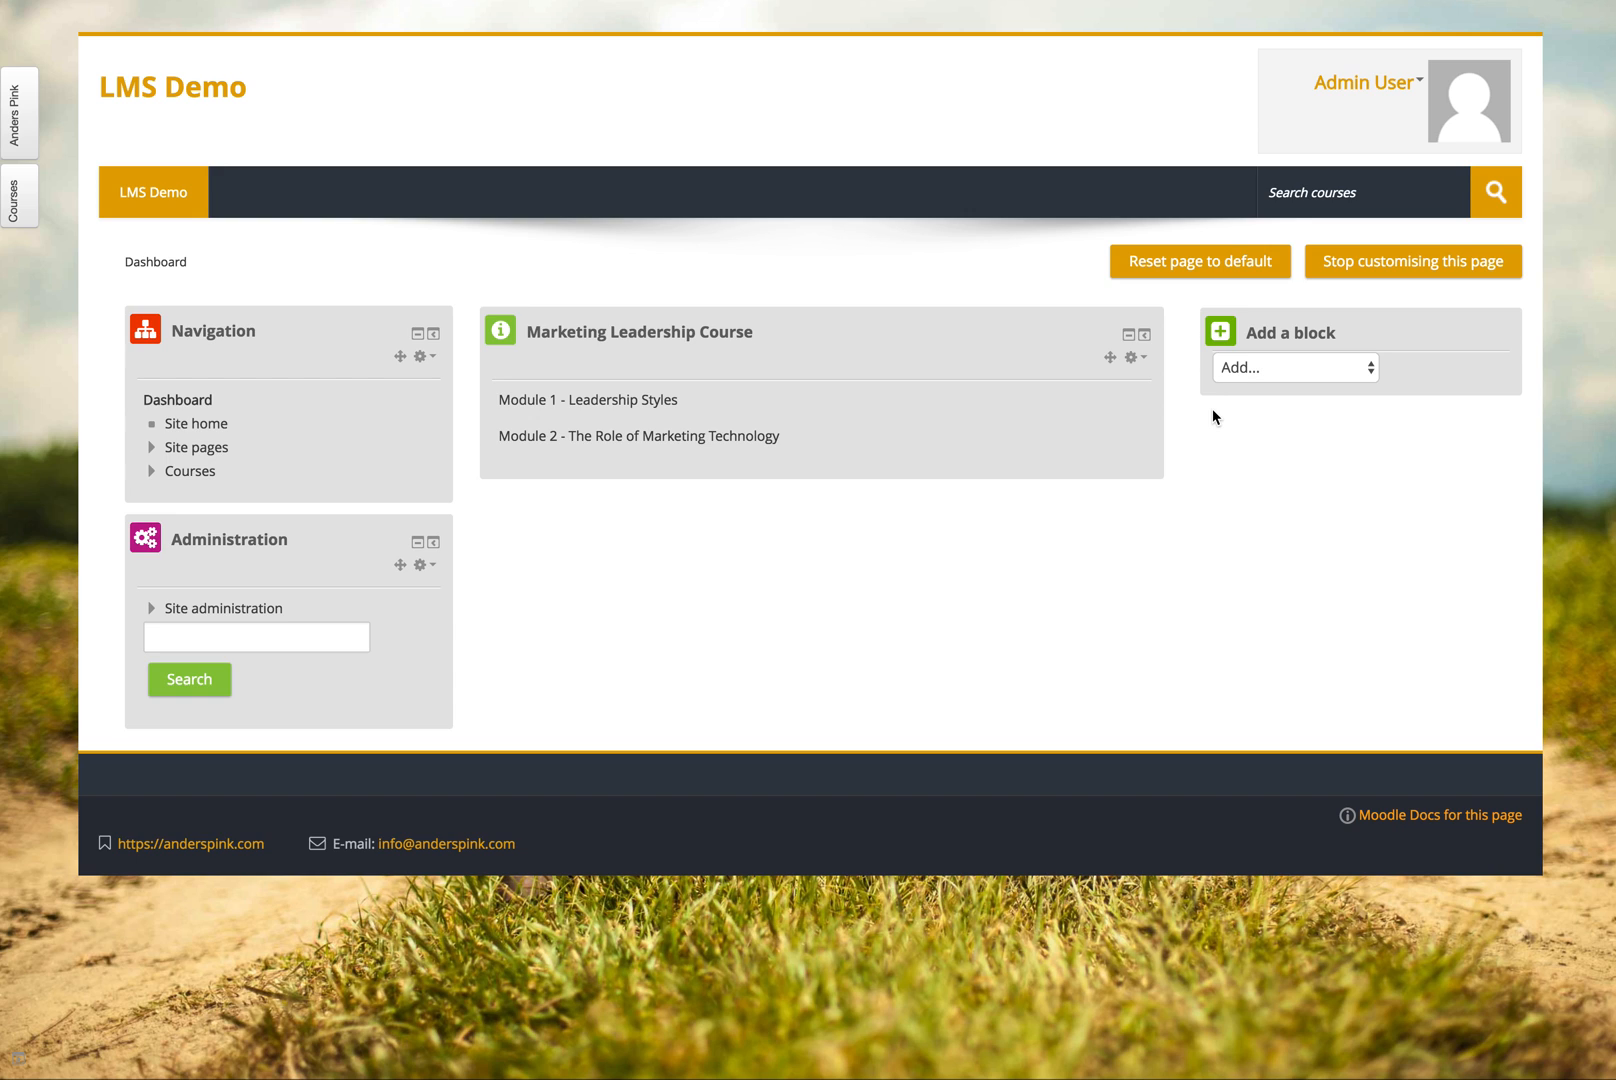
- In the LMS Demo dashboard, add an Anders Pink block and open its configuration
left_click(1300, 376)
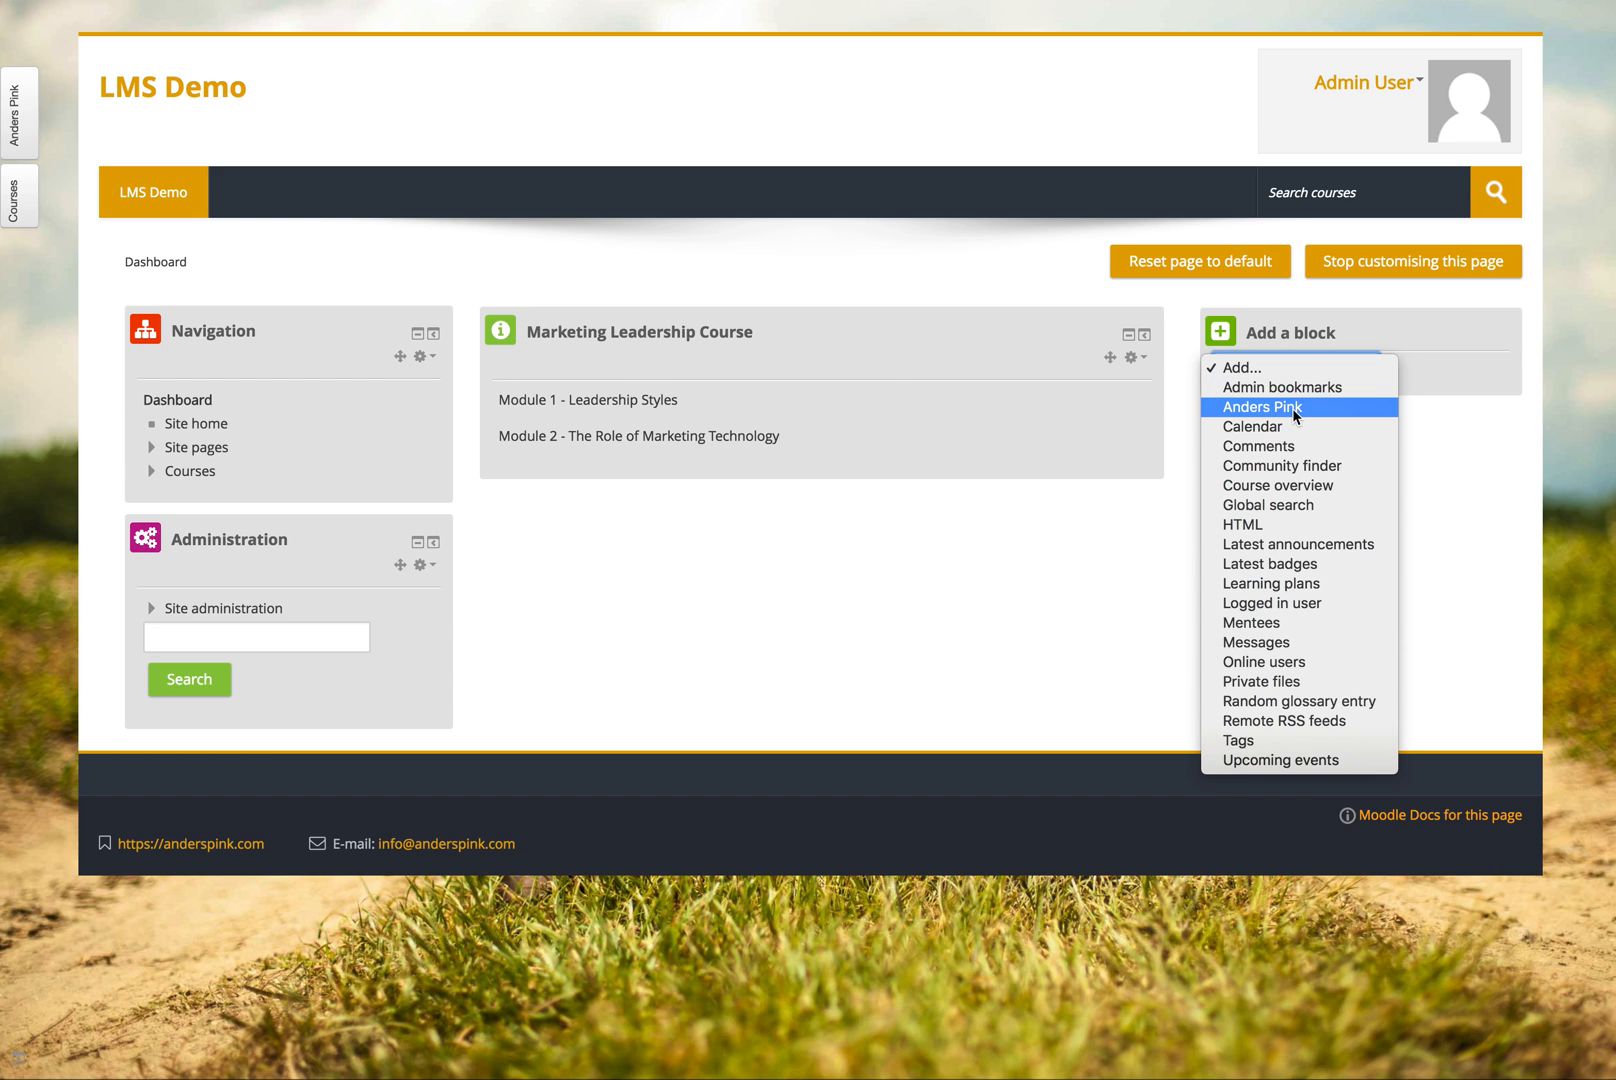
left_click(1294, 414)
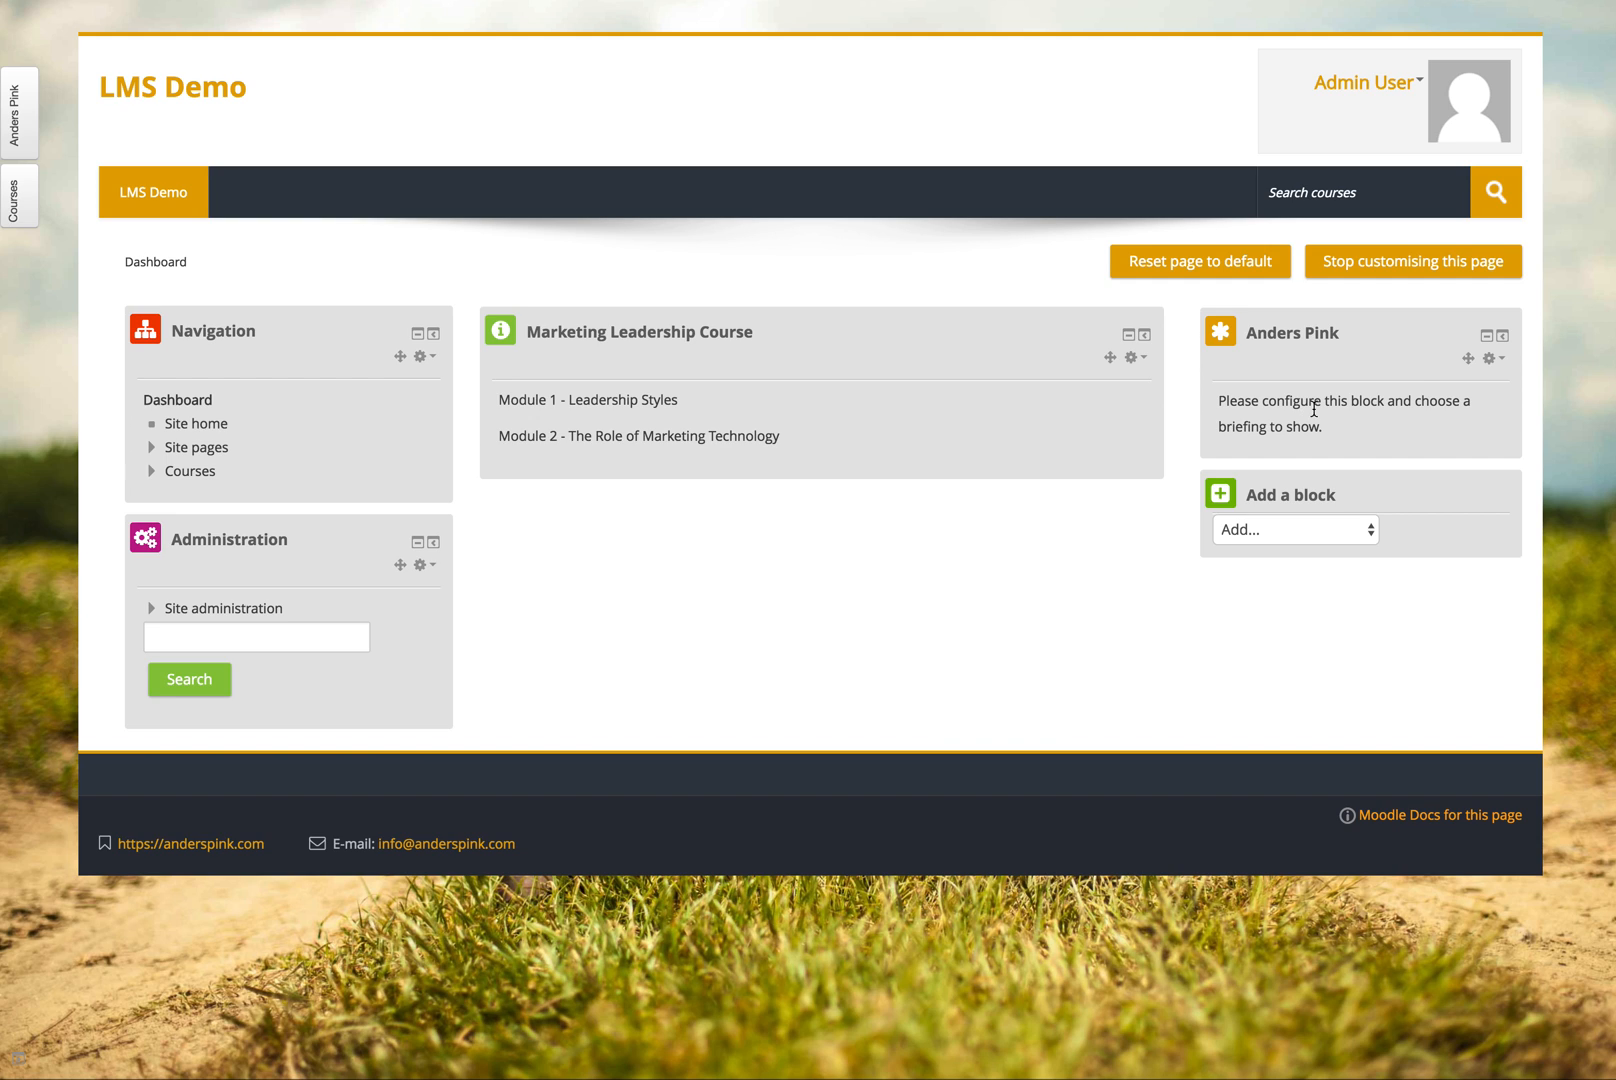
left_click(1500, 362)
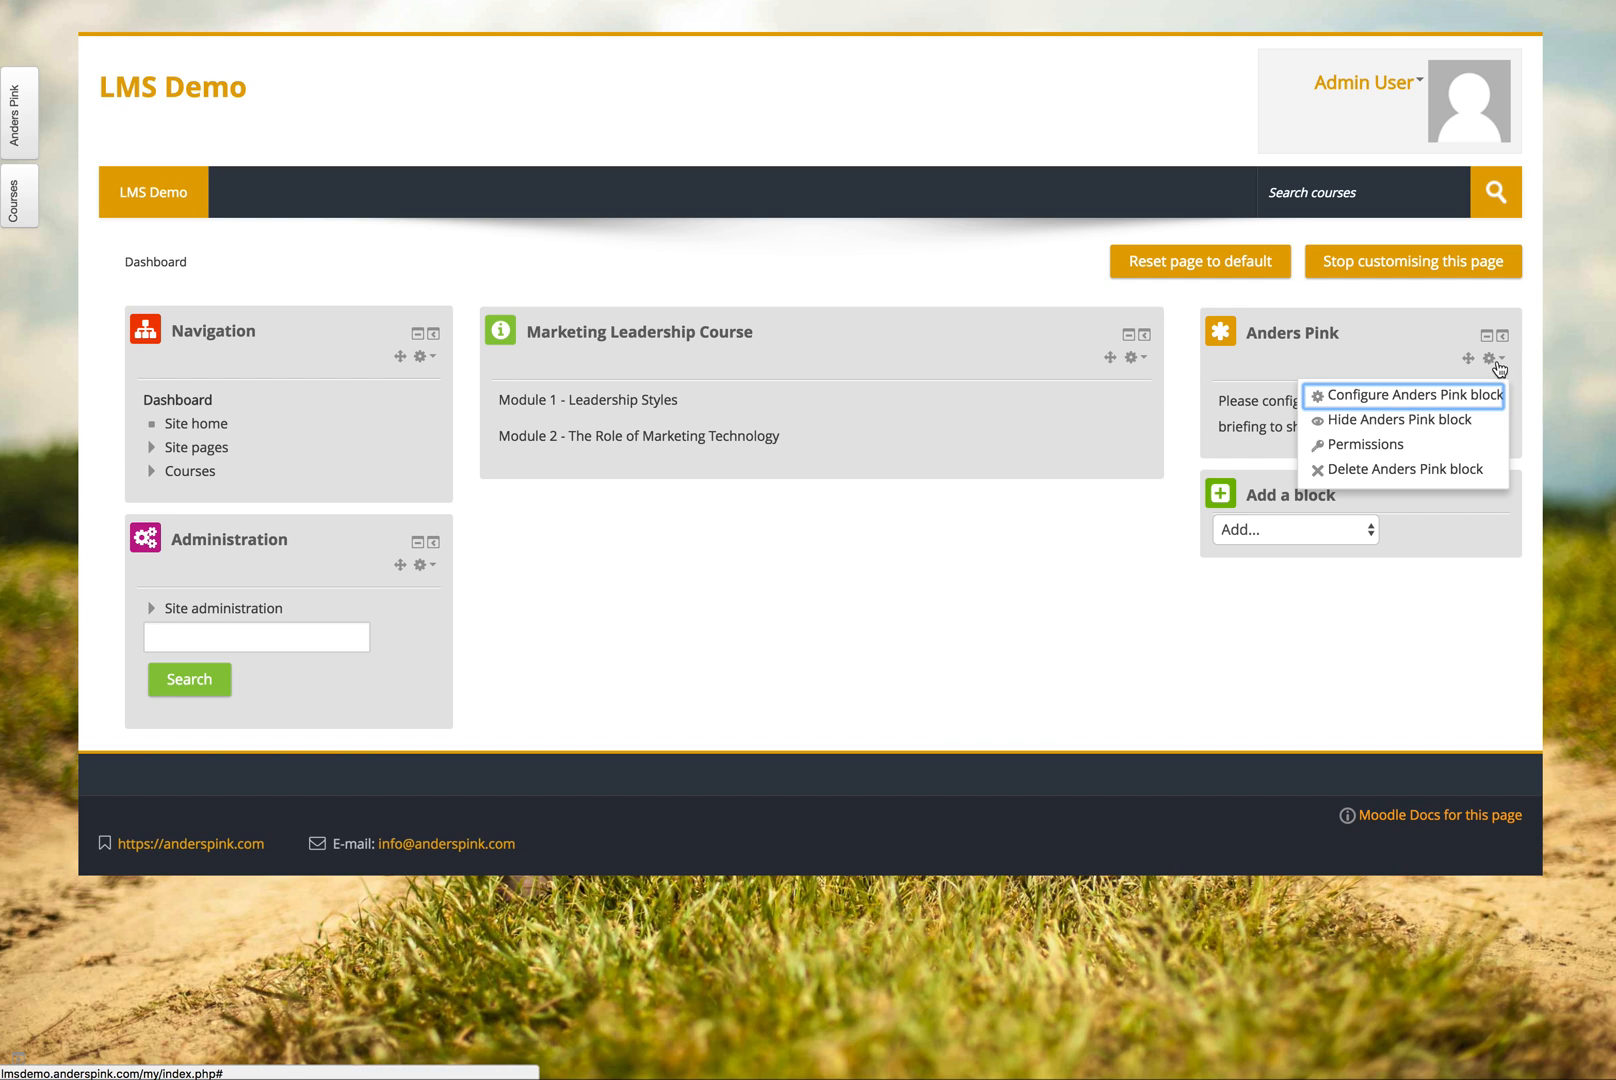
left_click(1408, 400)
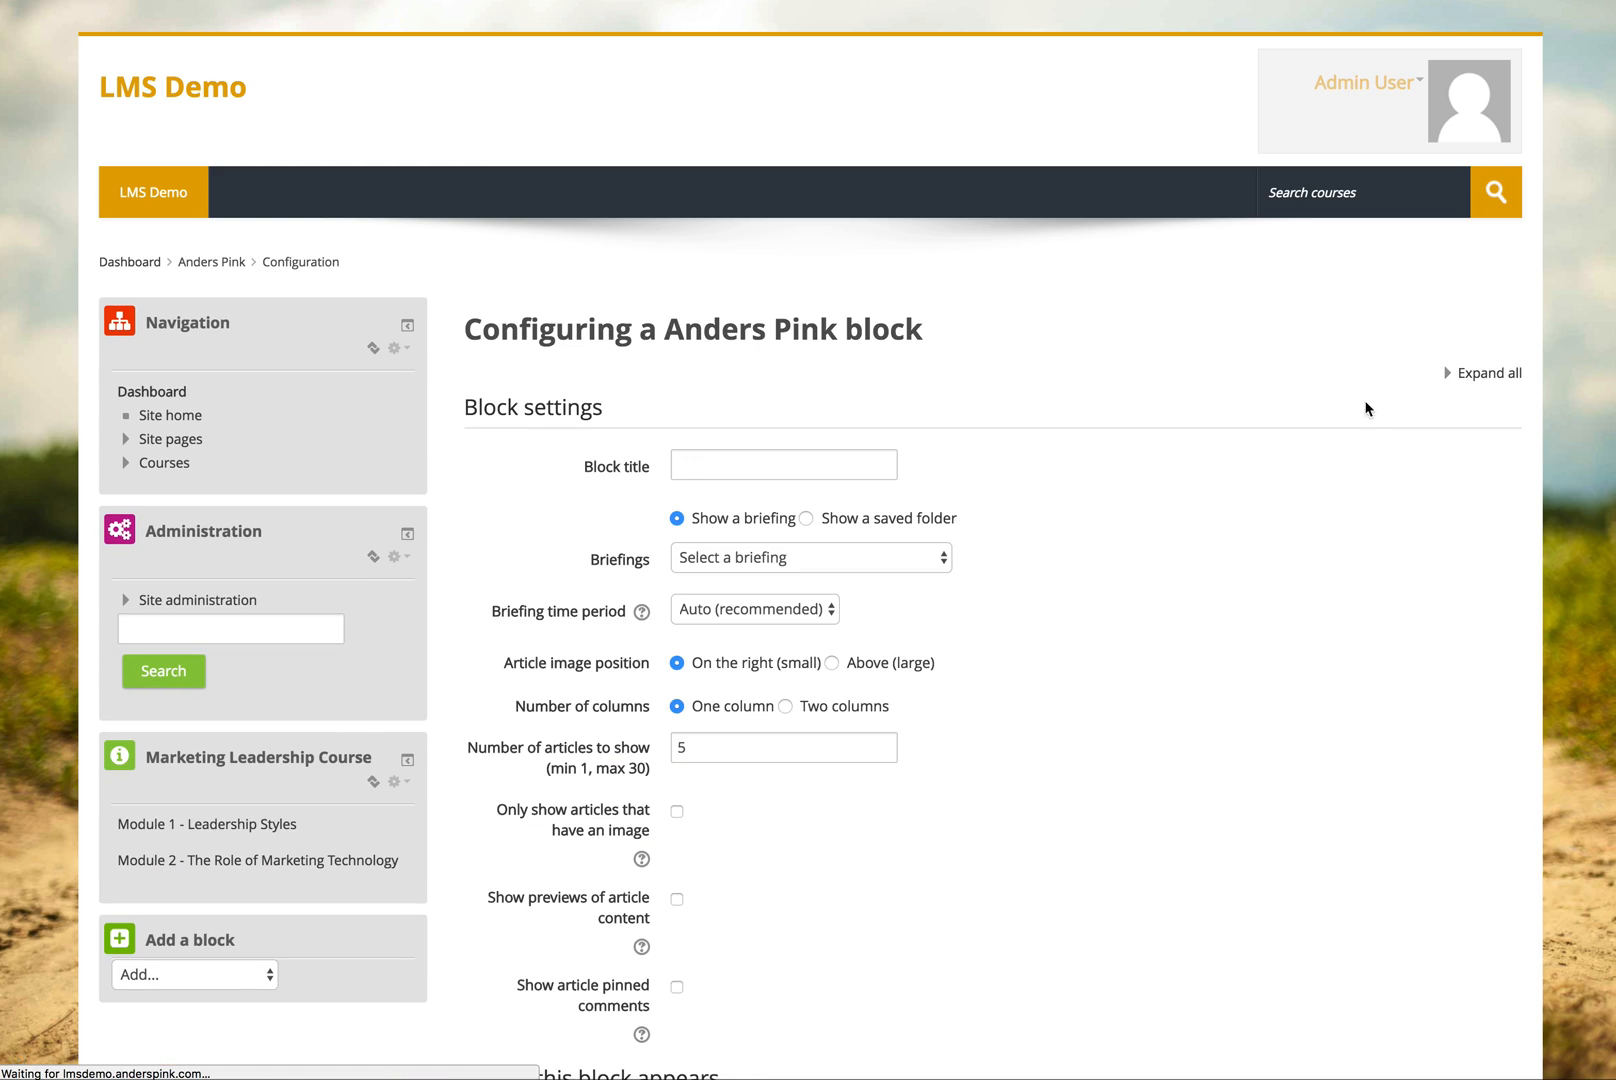
- Title the block "Latest on Leadership" and select the "Leadership and culture: Top Sites only" briefing
left_click(687, 464)
left_click_drag(687, 464, 667, 470)
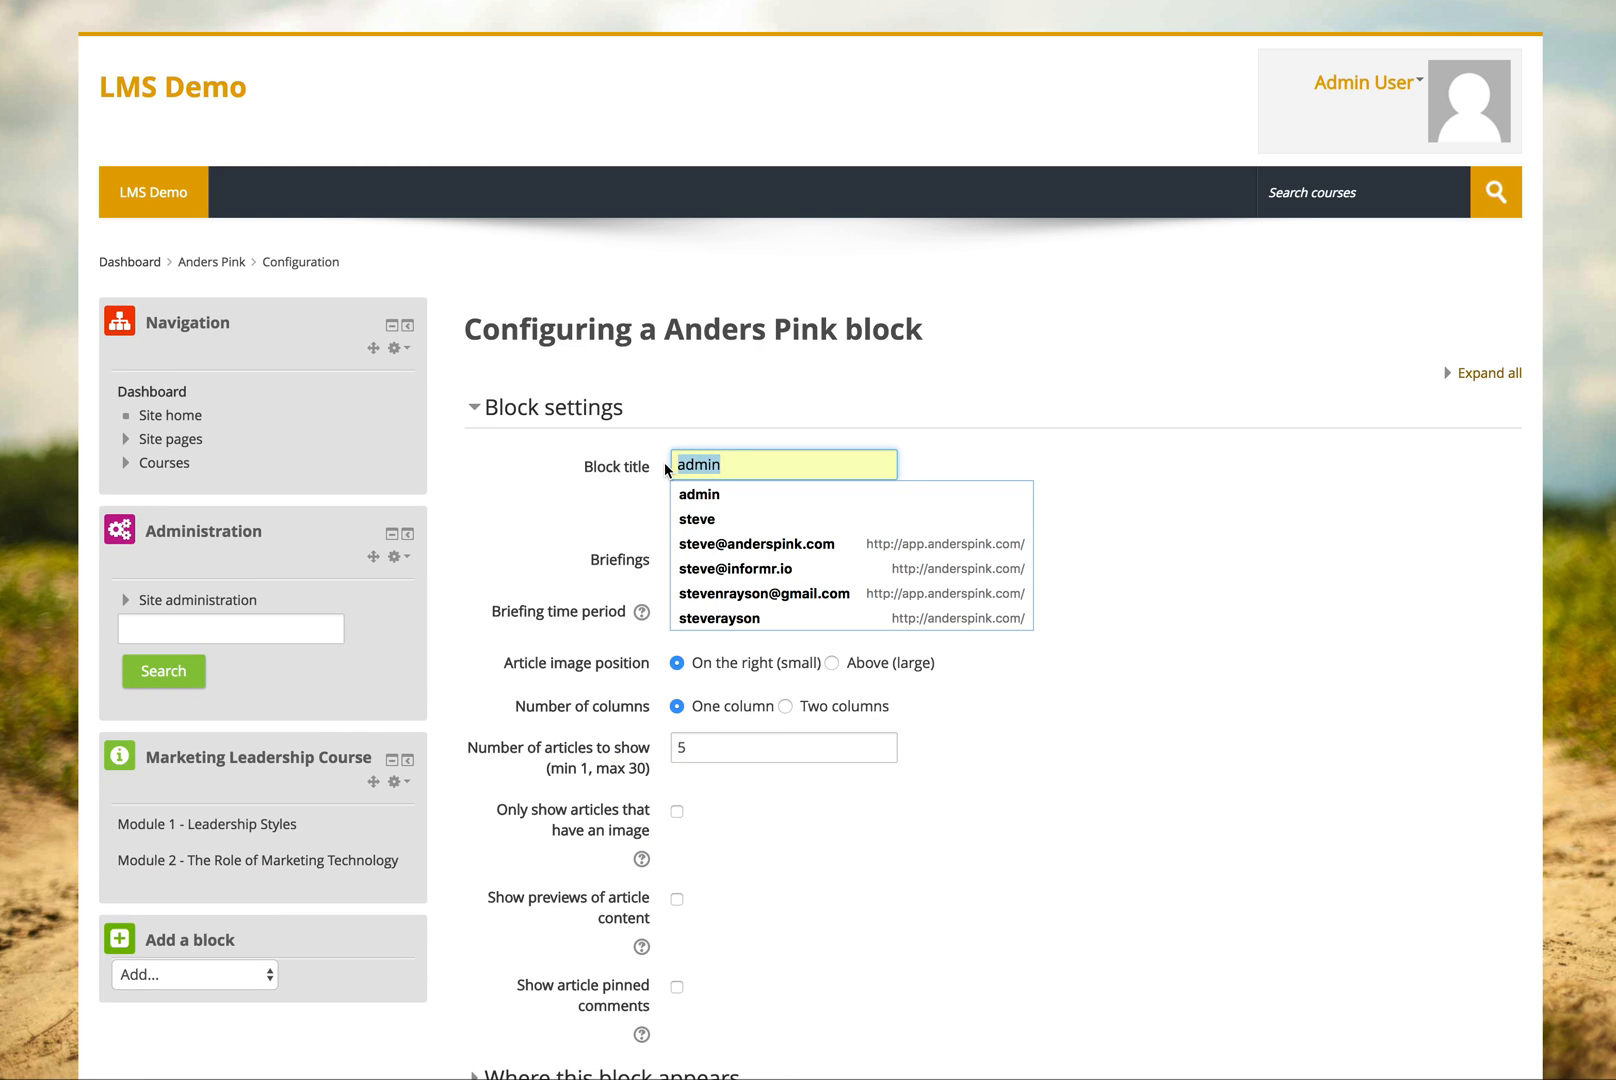
type("Latest o")
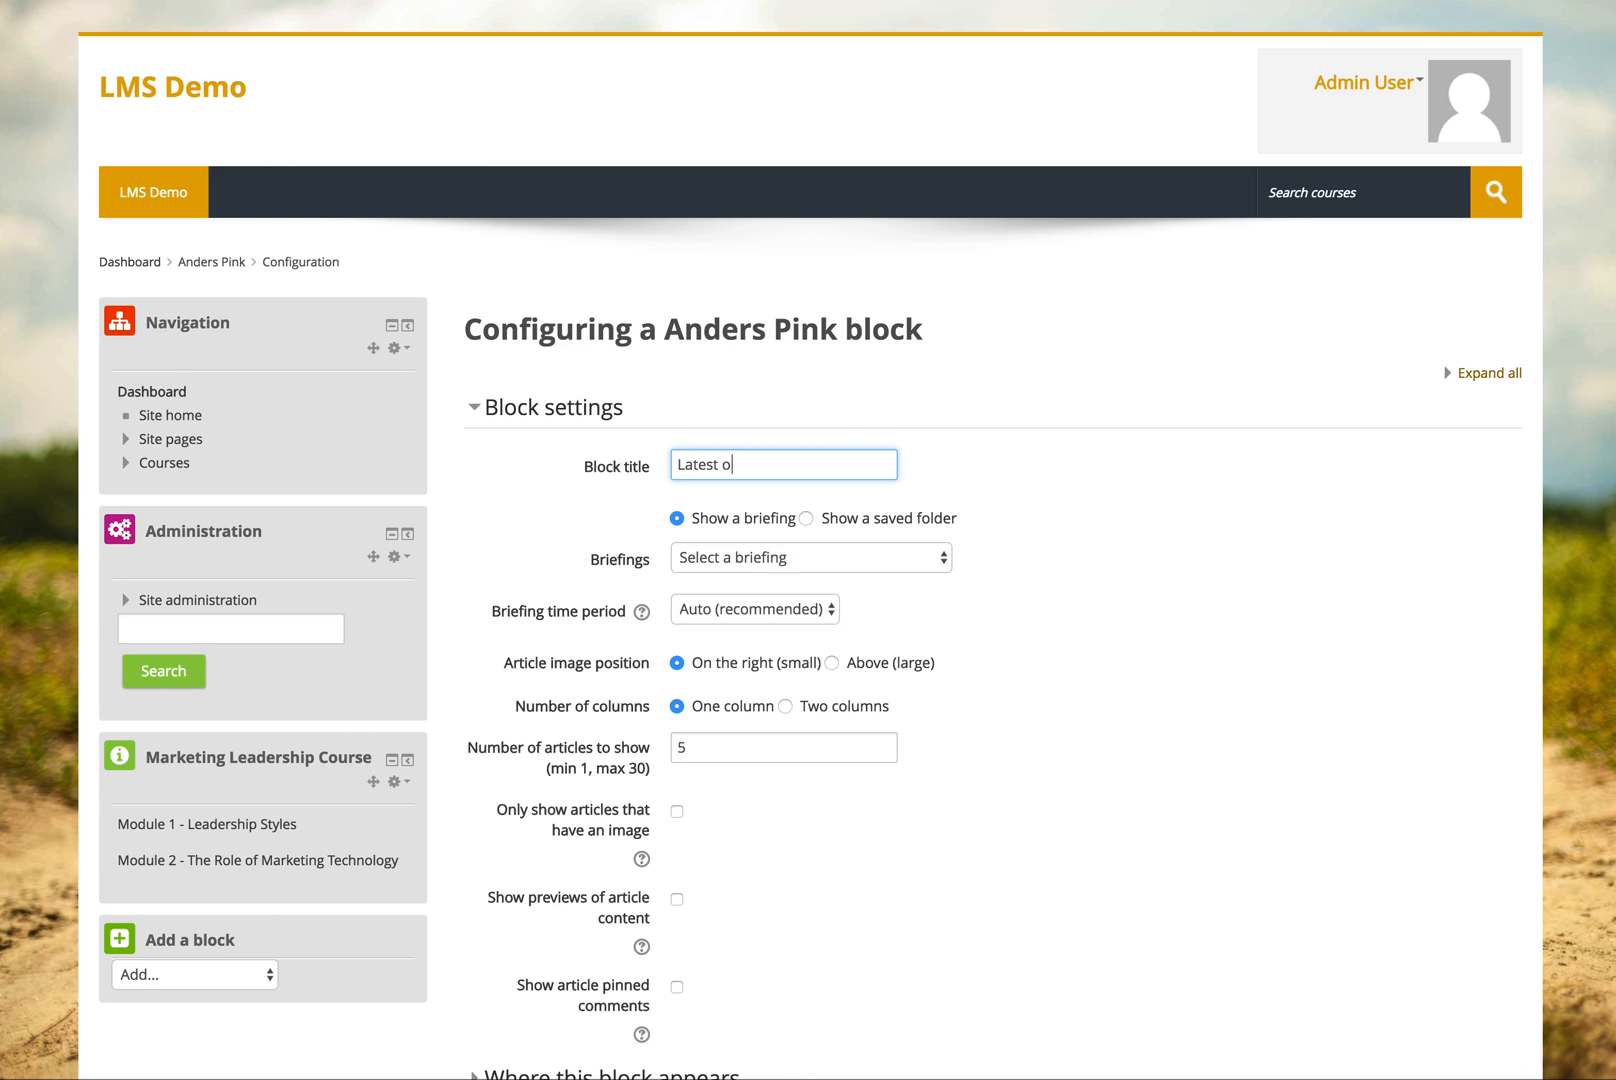
type("n Leadership")
left_click(747, 560)
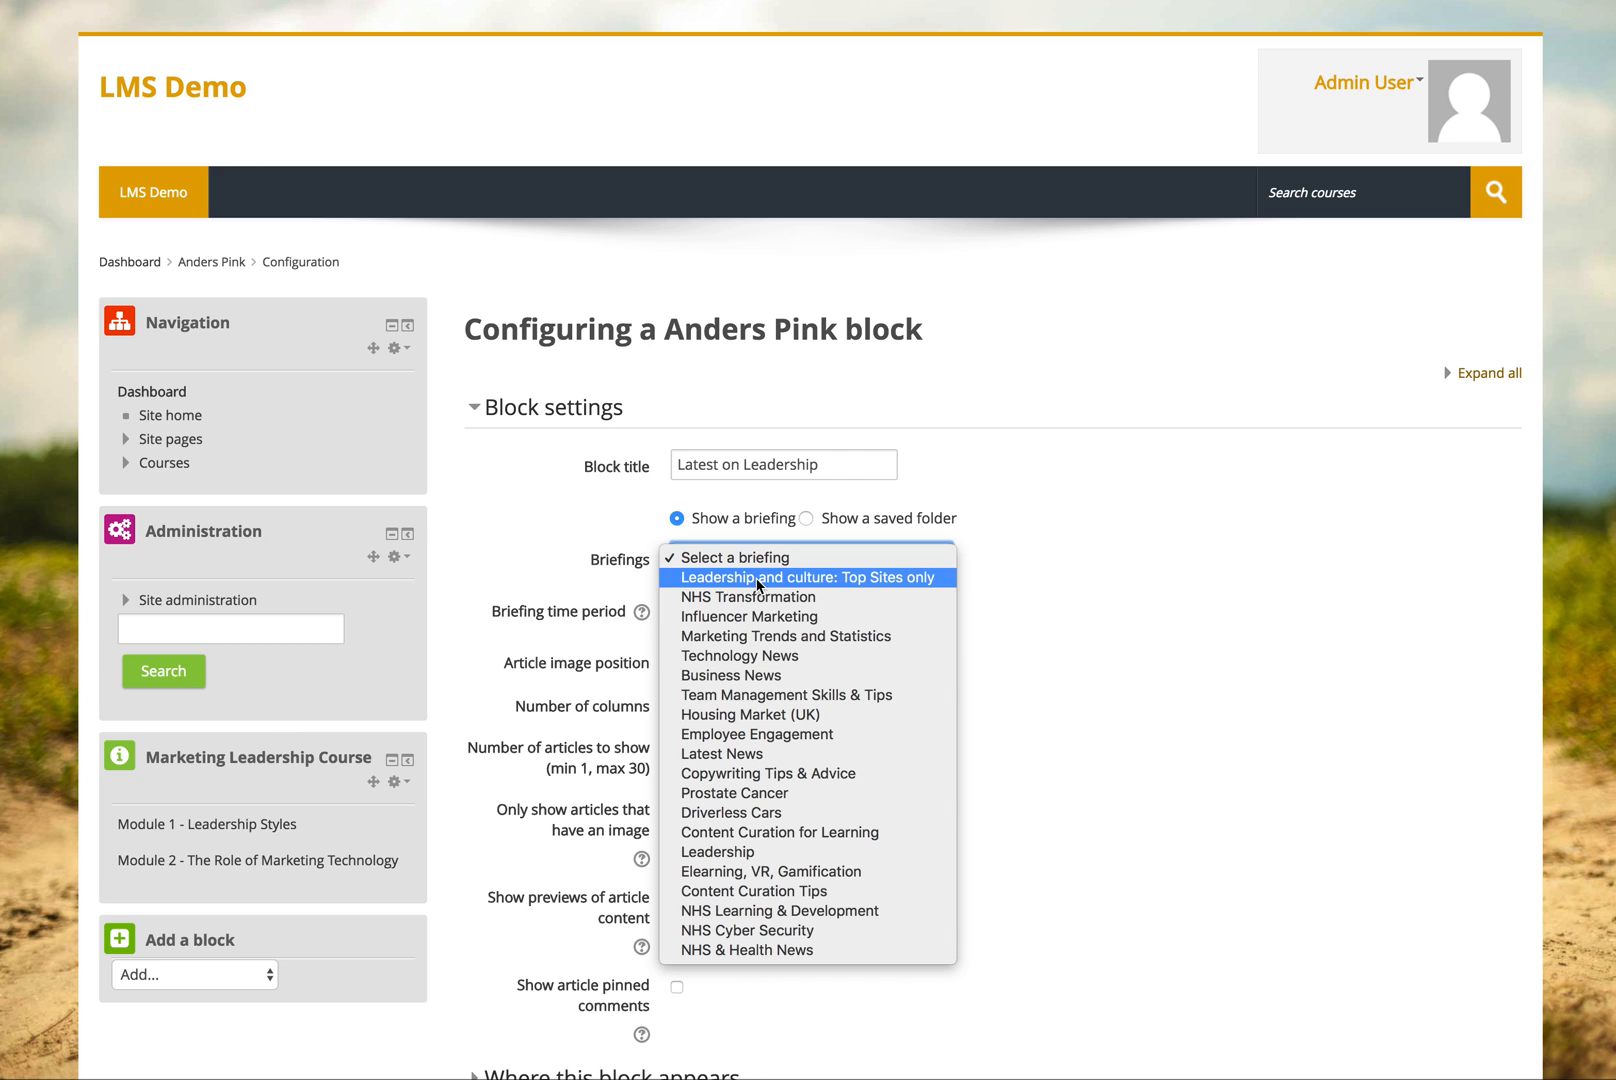
left_click(759, 578)
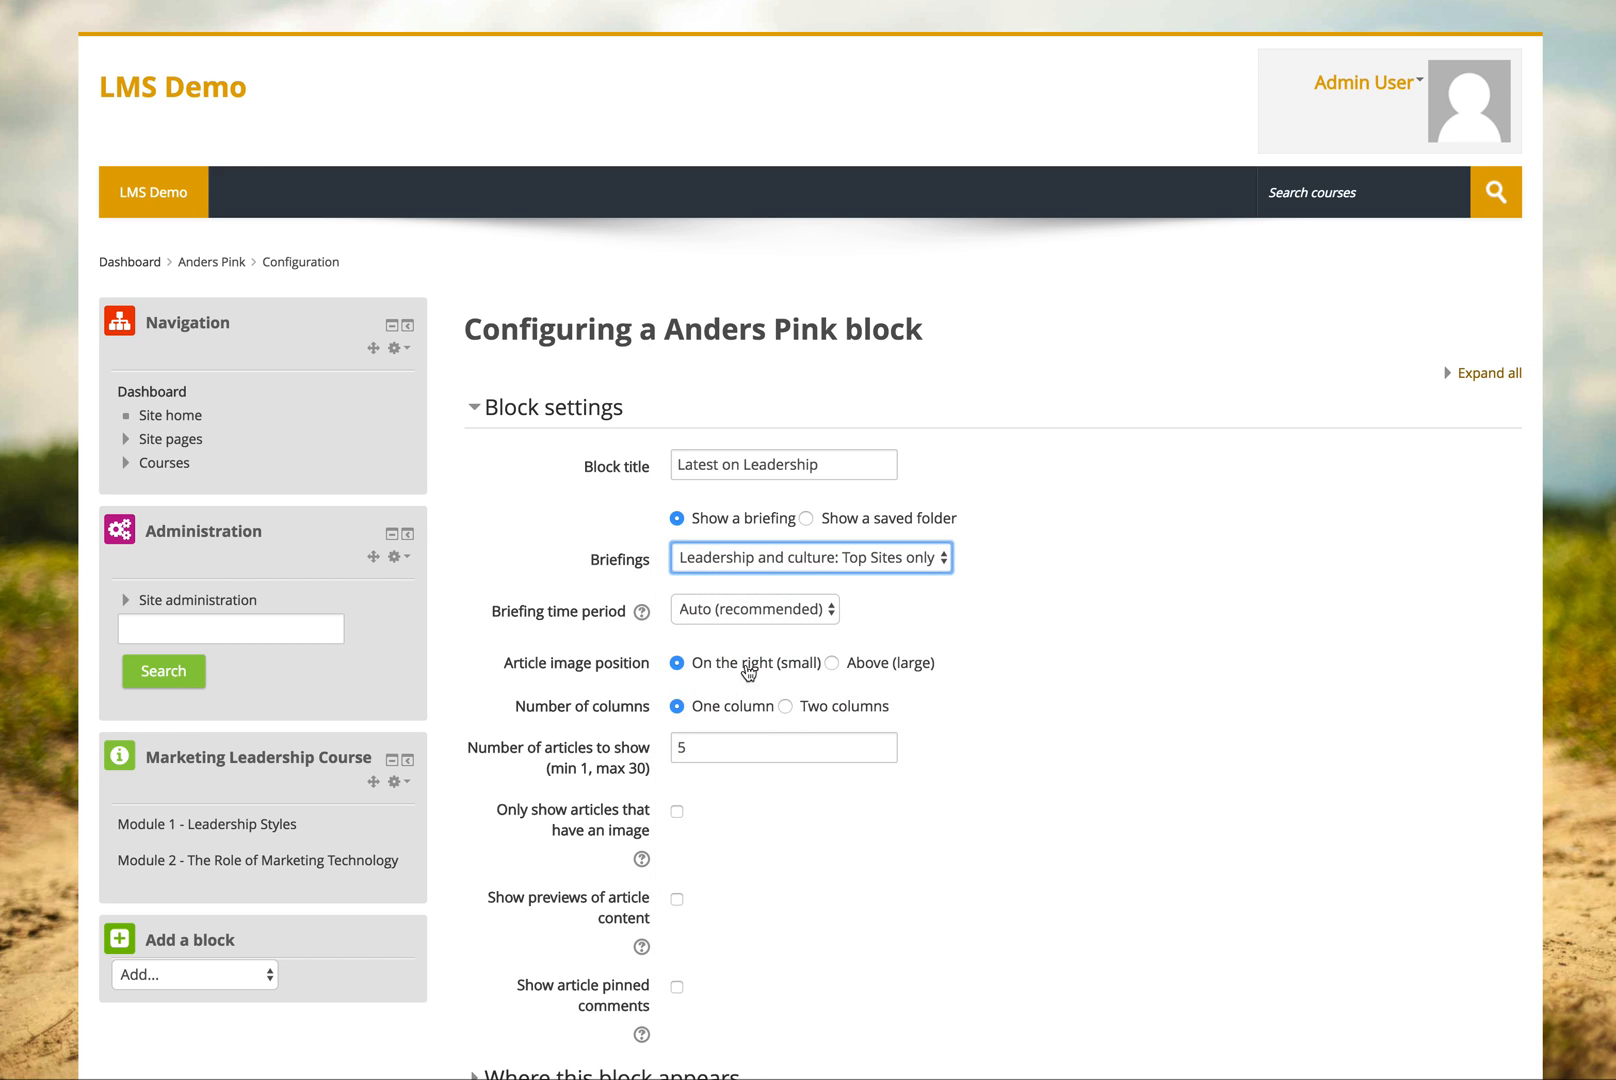
- Set the block to show 4 articles and the briefing time period to 1 Month
double_click(693, 747)
type("4")
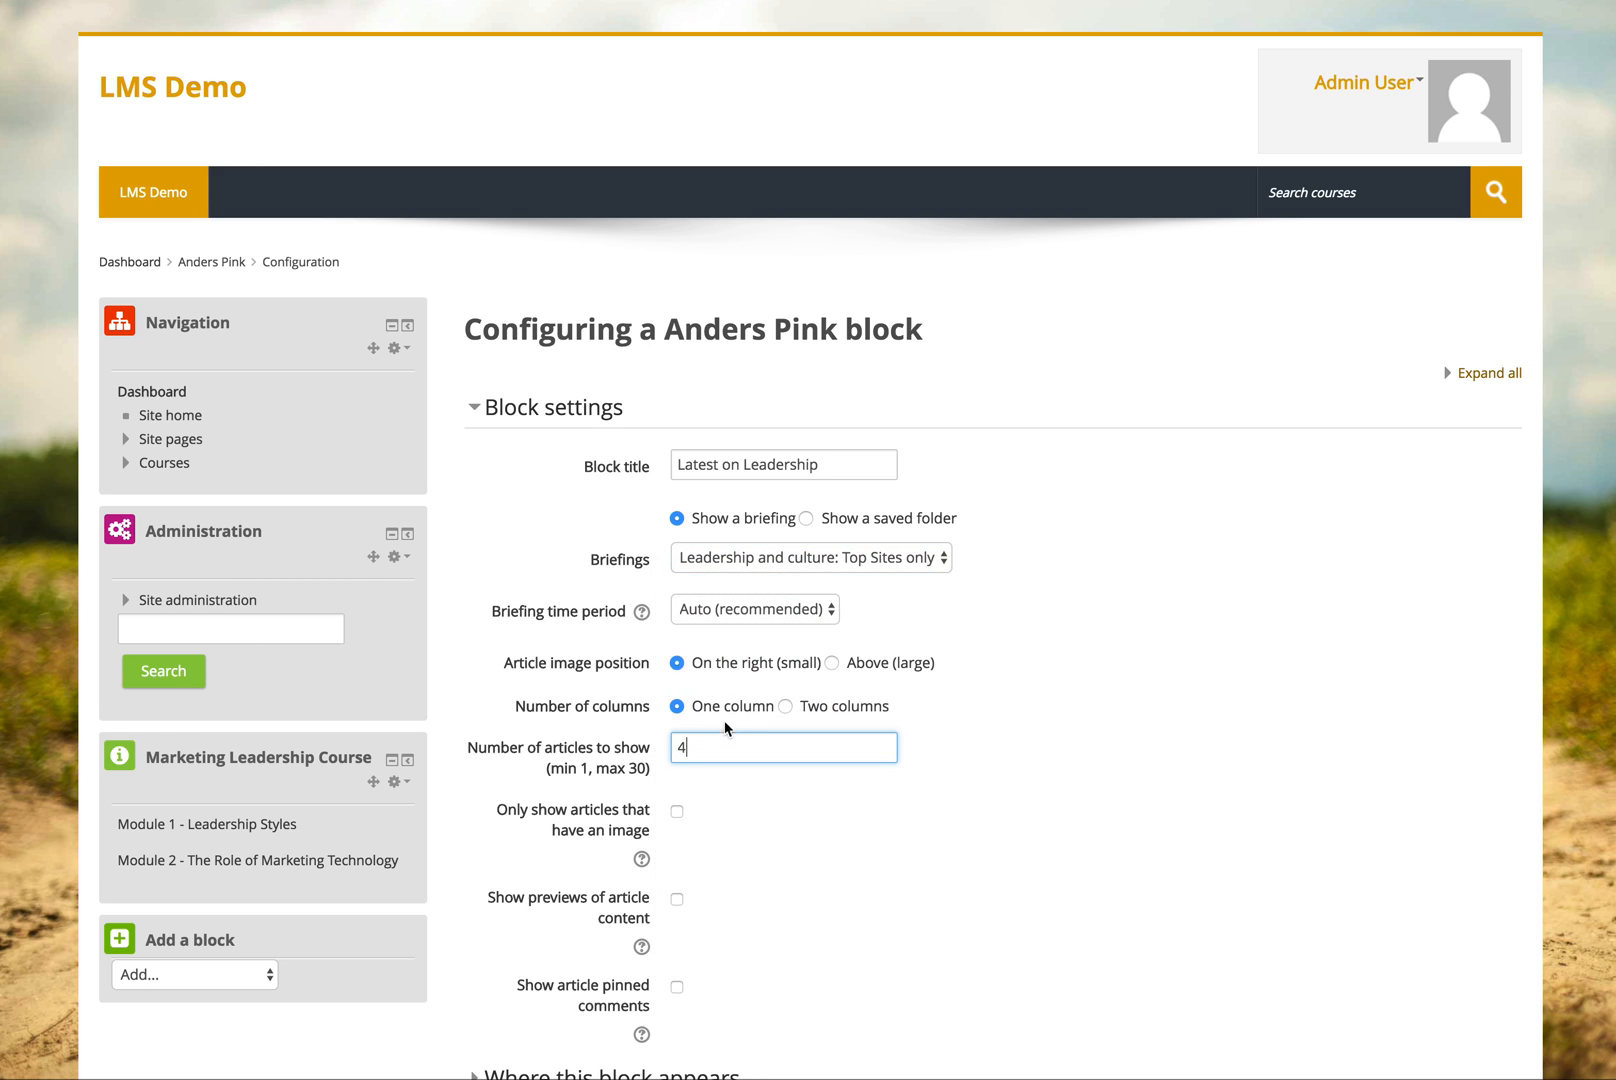
left_click(752, 620)
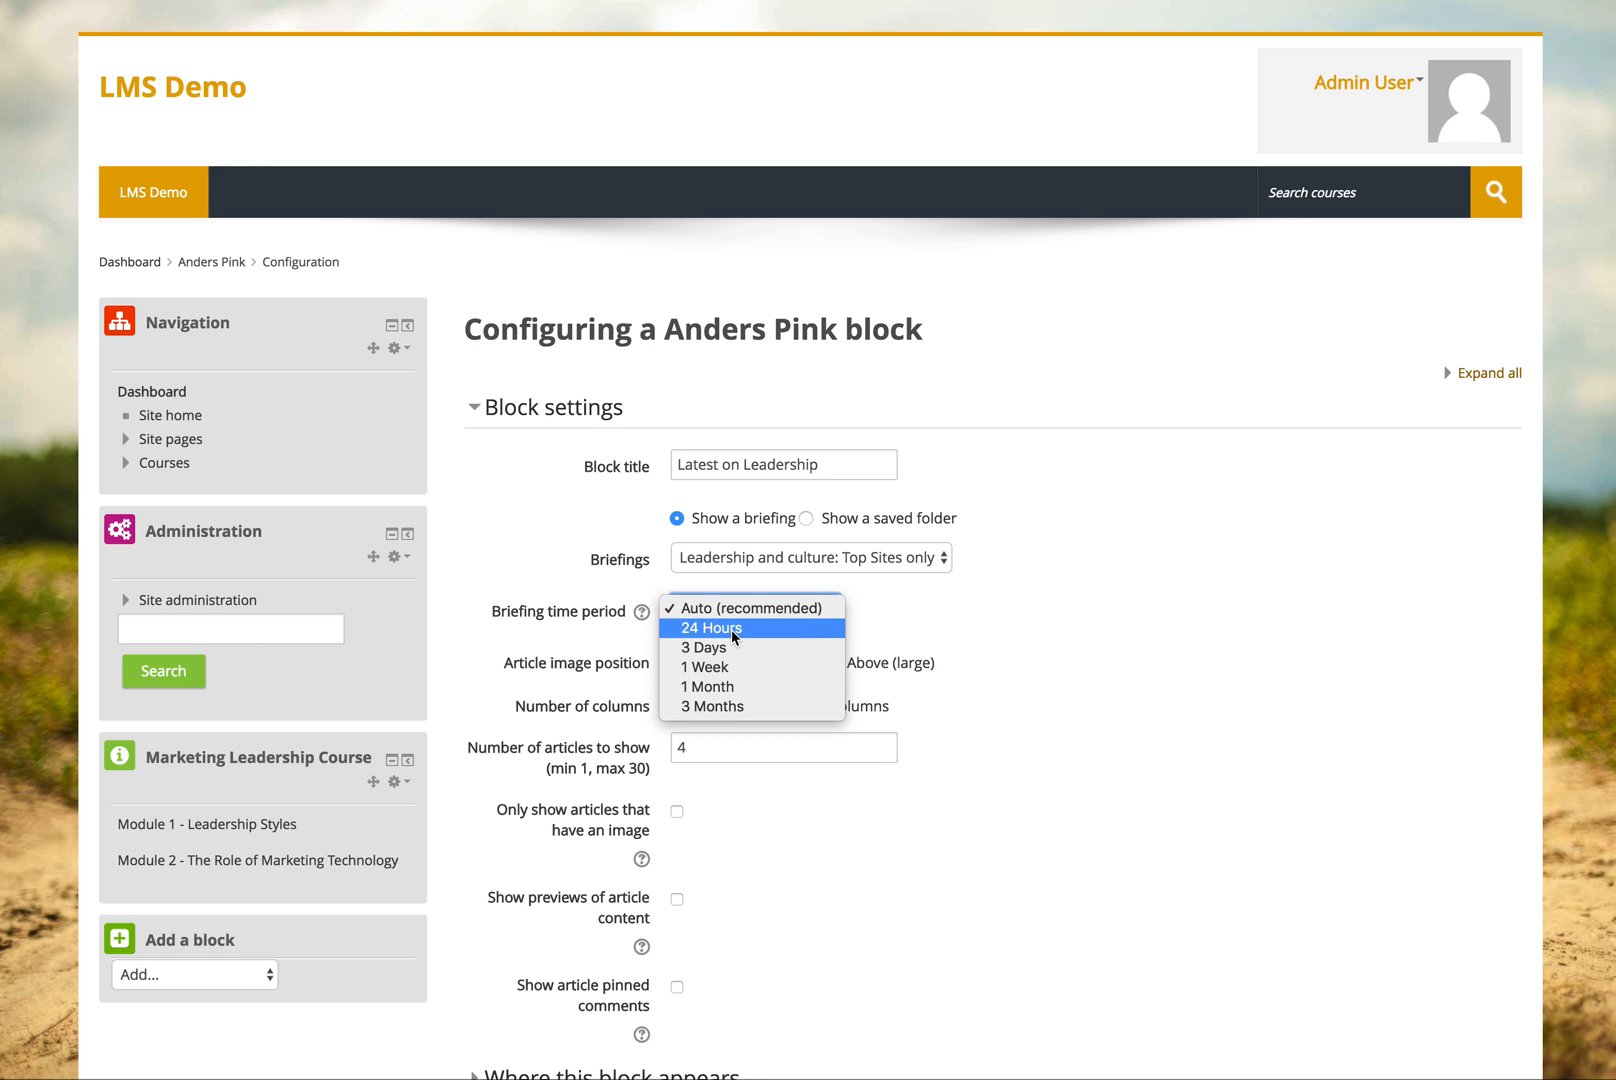
left_click(738, 688)
- Restrict the block to articles that have an image and save the configuration
scroll(820, 713, "down", 5)
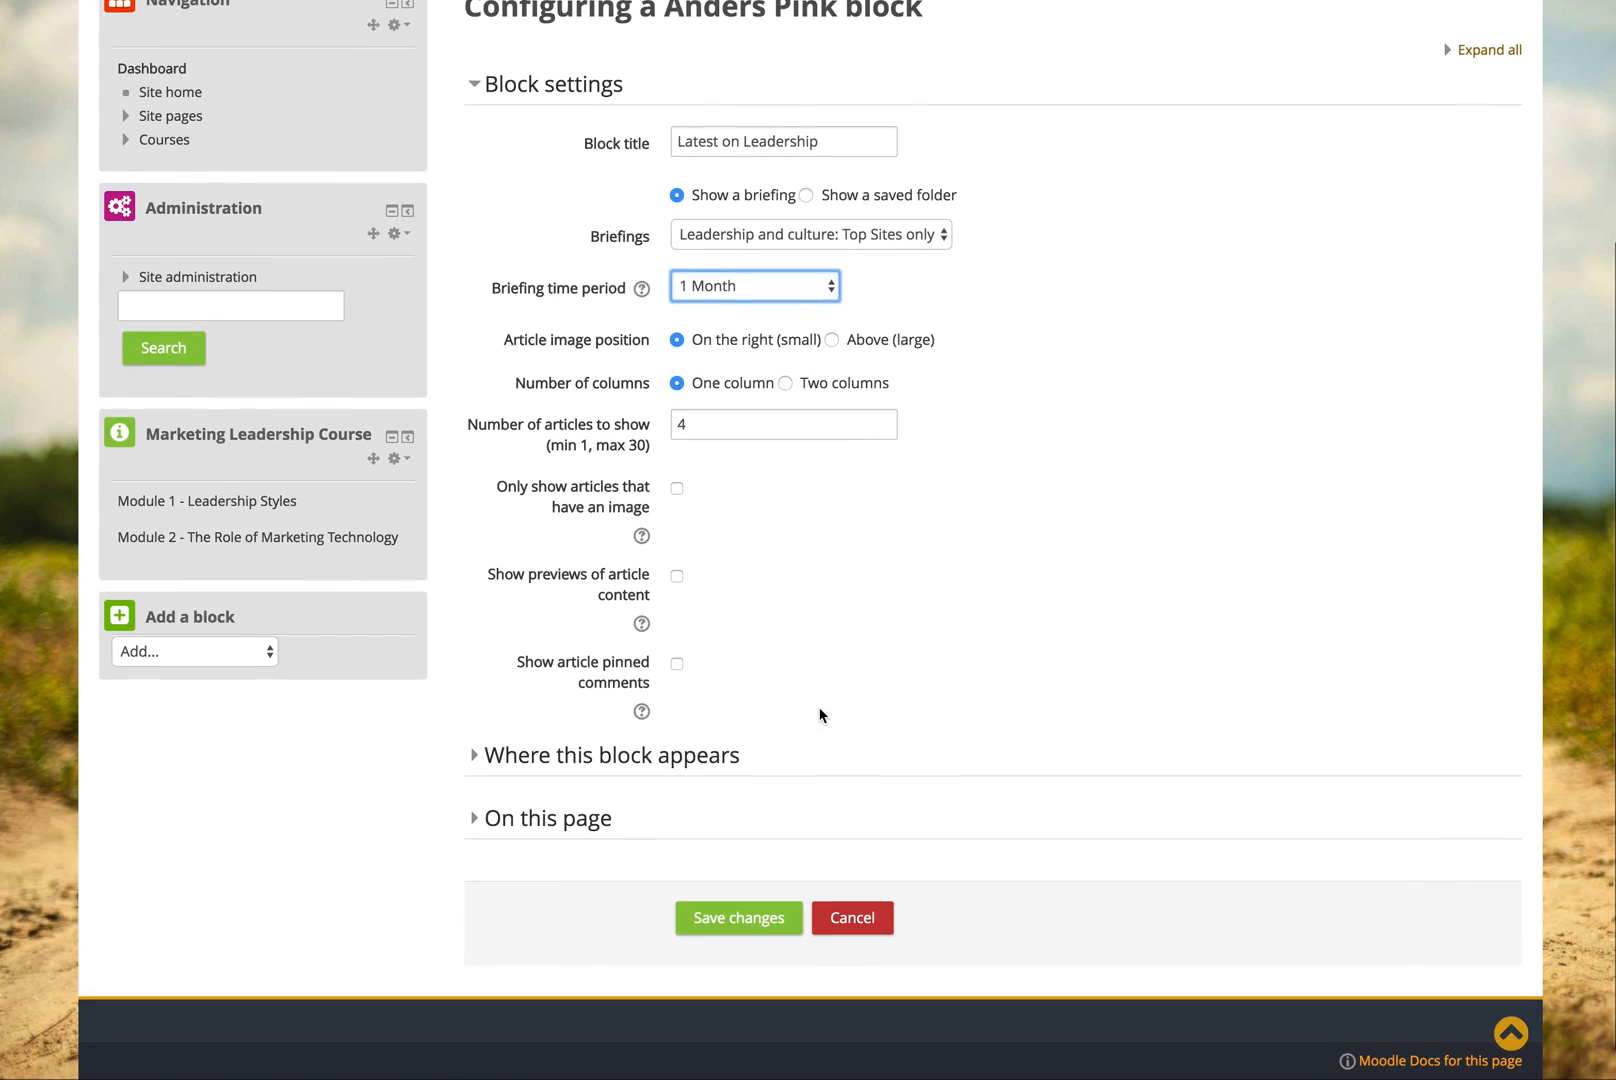
left_click(677, 469)
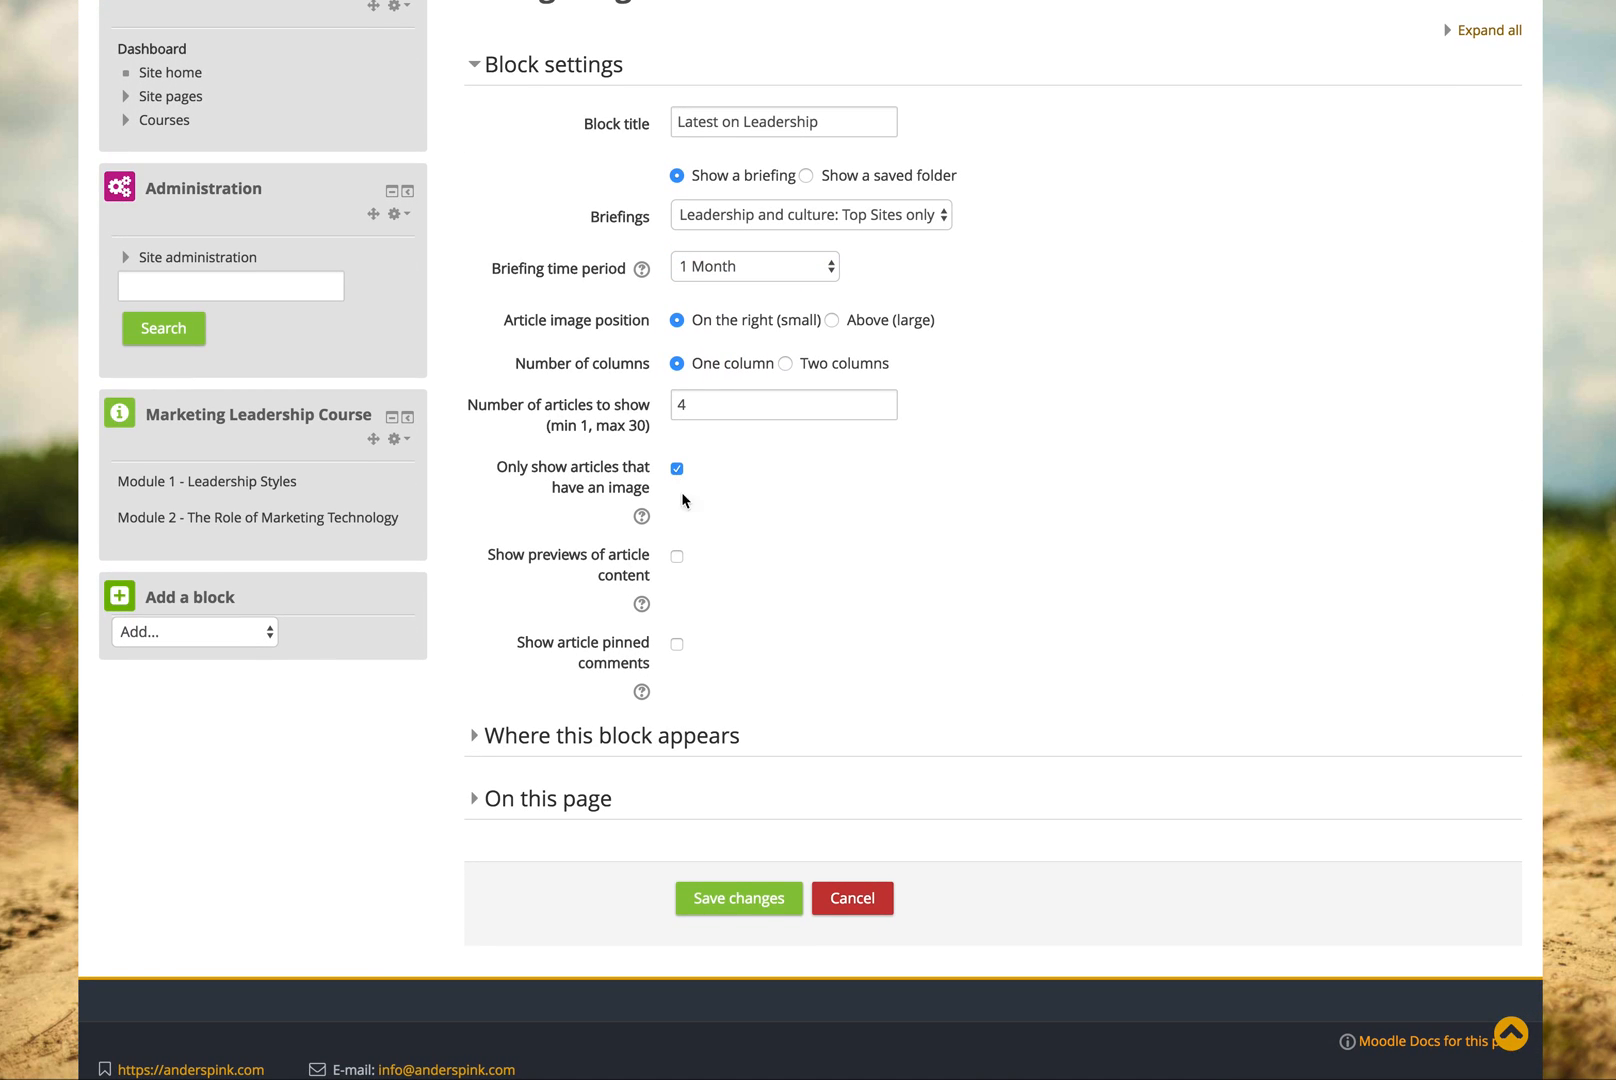
left_click(747, 900)
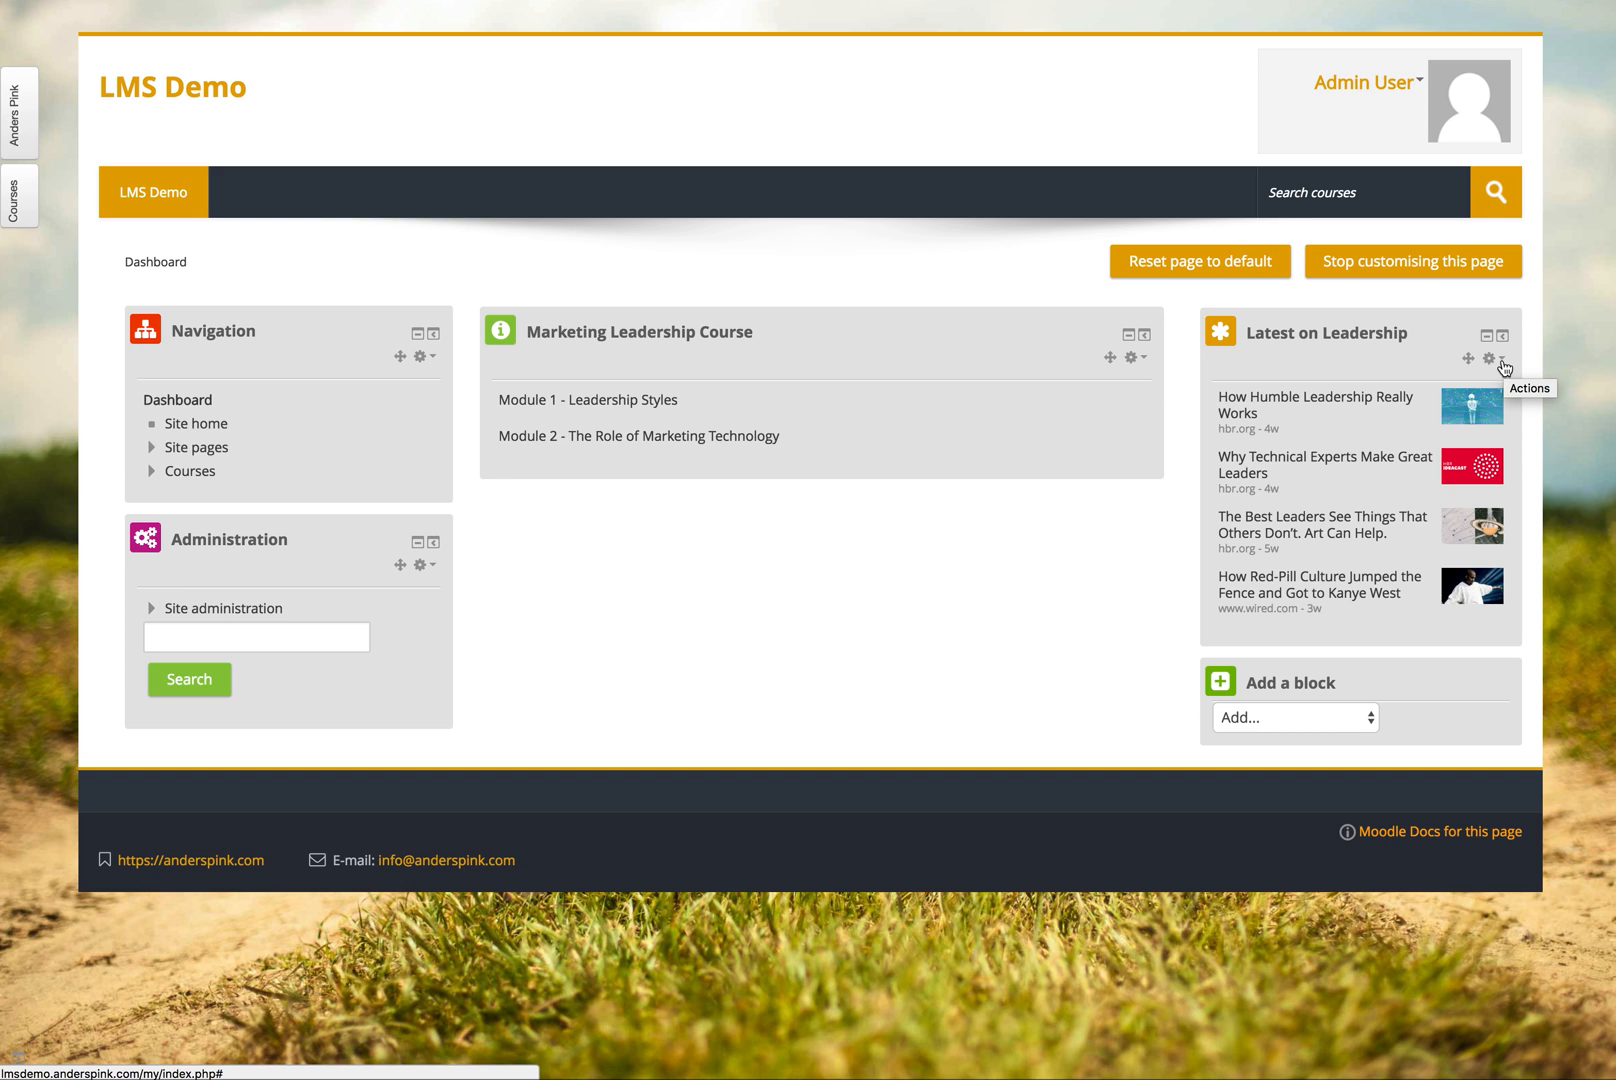
- Move the Latest on Leadership block into the middle column, below the Marketing Leadership Course block
left_click_drag(1468, 358, 825, 565)
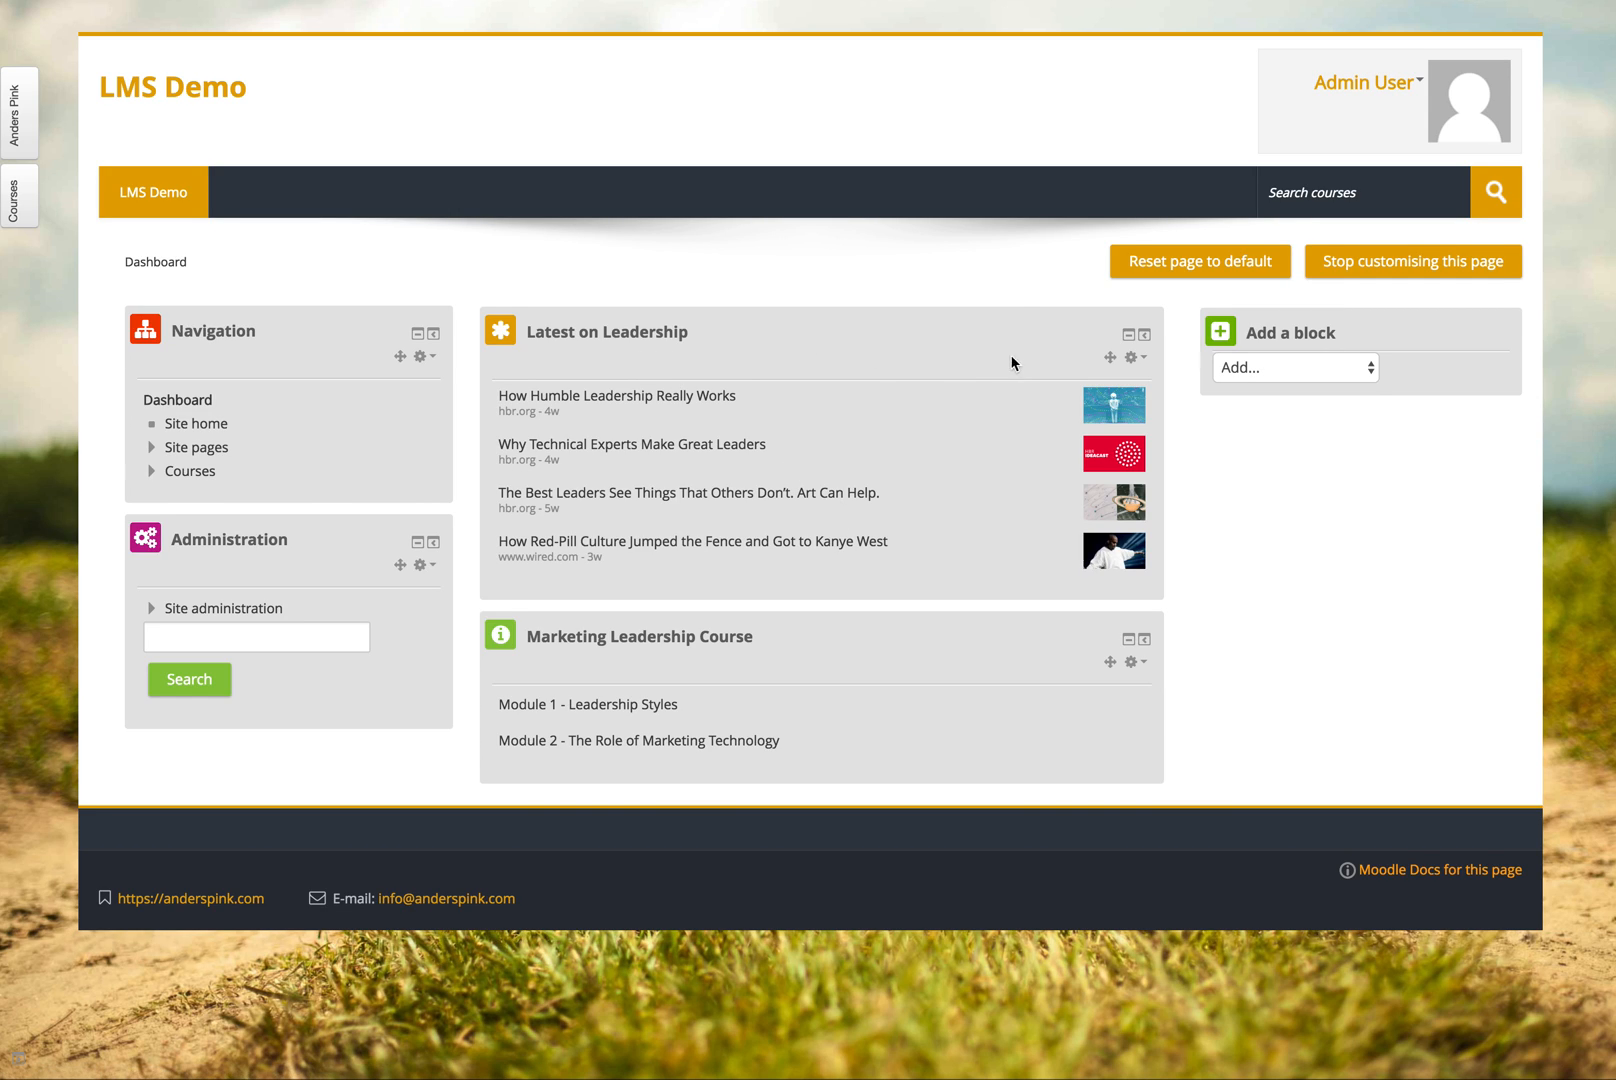
left_click_drag(1109, 660, 1100, 371)
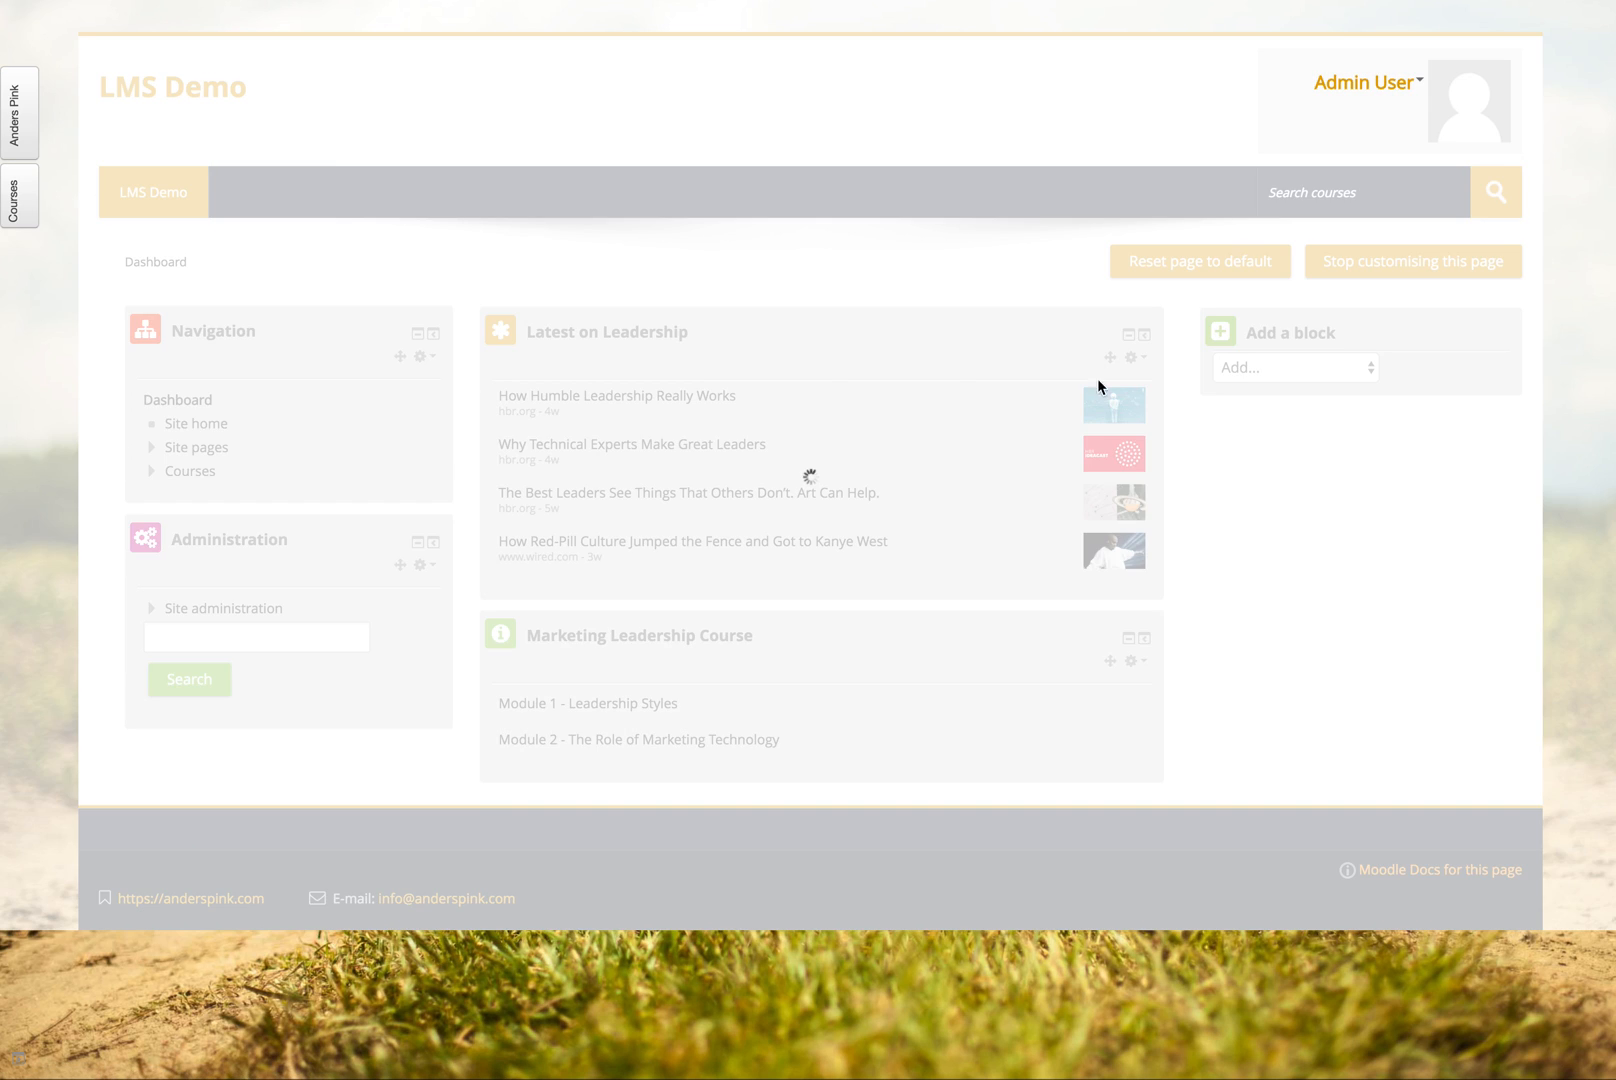
left_click_drag(1111, 661, 1102, 365)
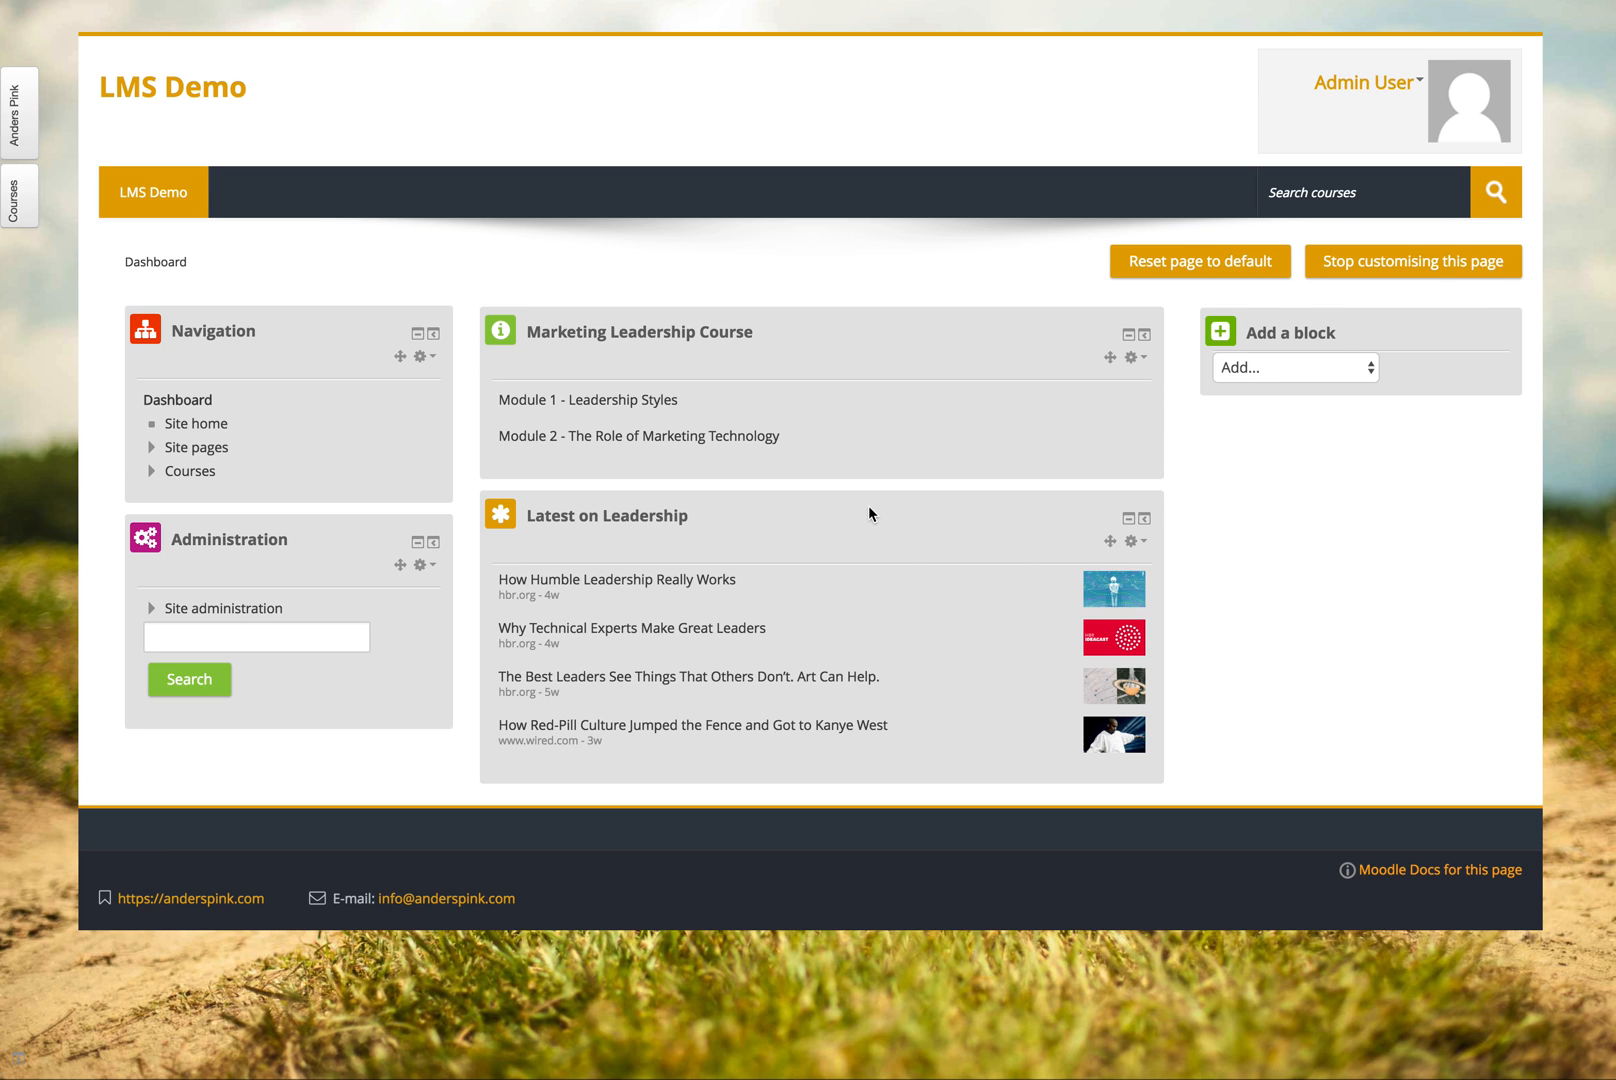
- Configure the Latest on Leadership block for two columns with large article images above the text
left_click(1137, 545)
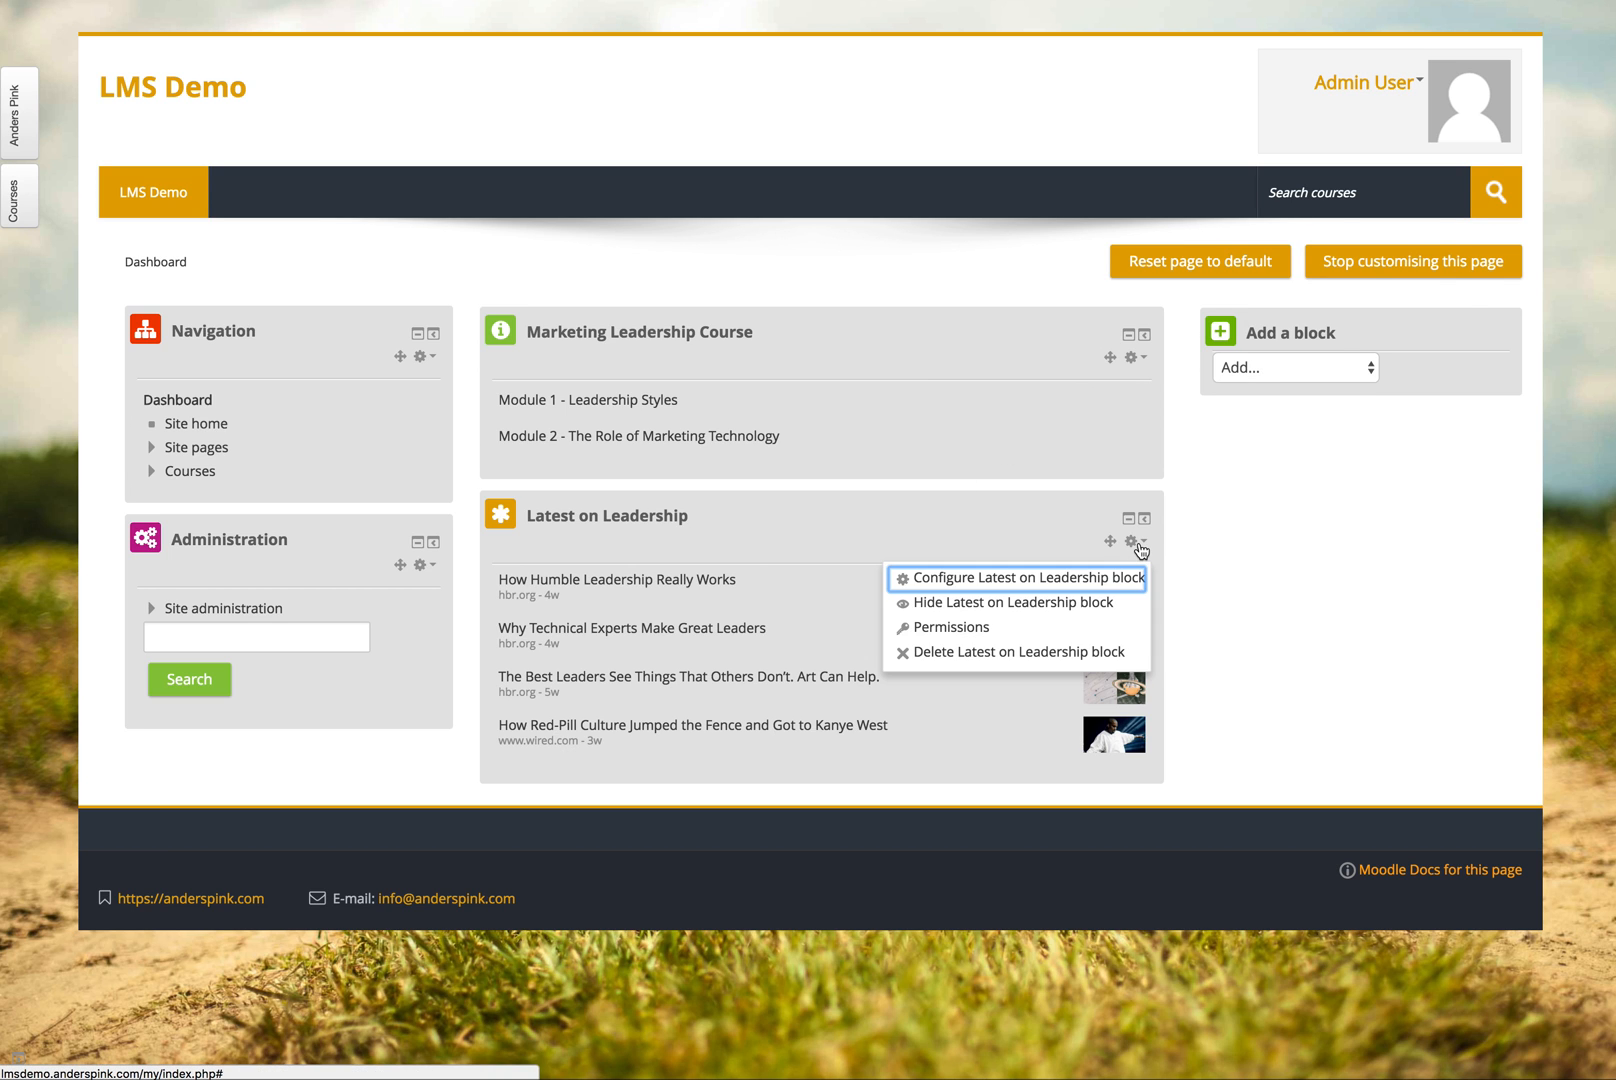
left_click(1013, 577)
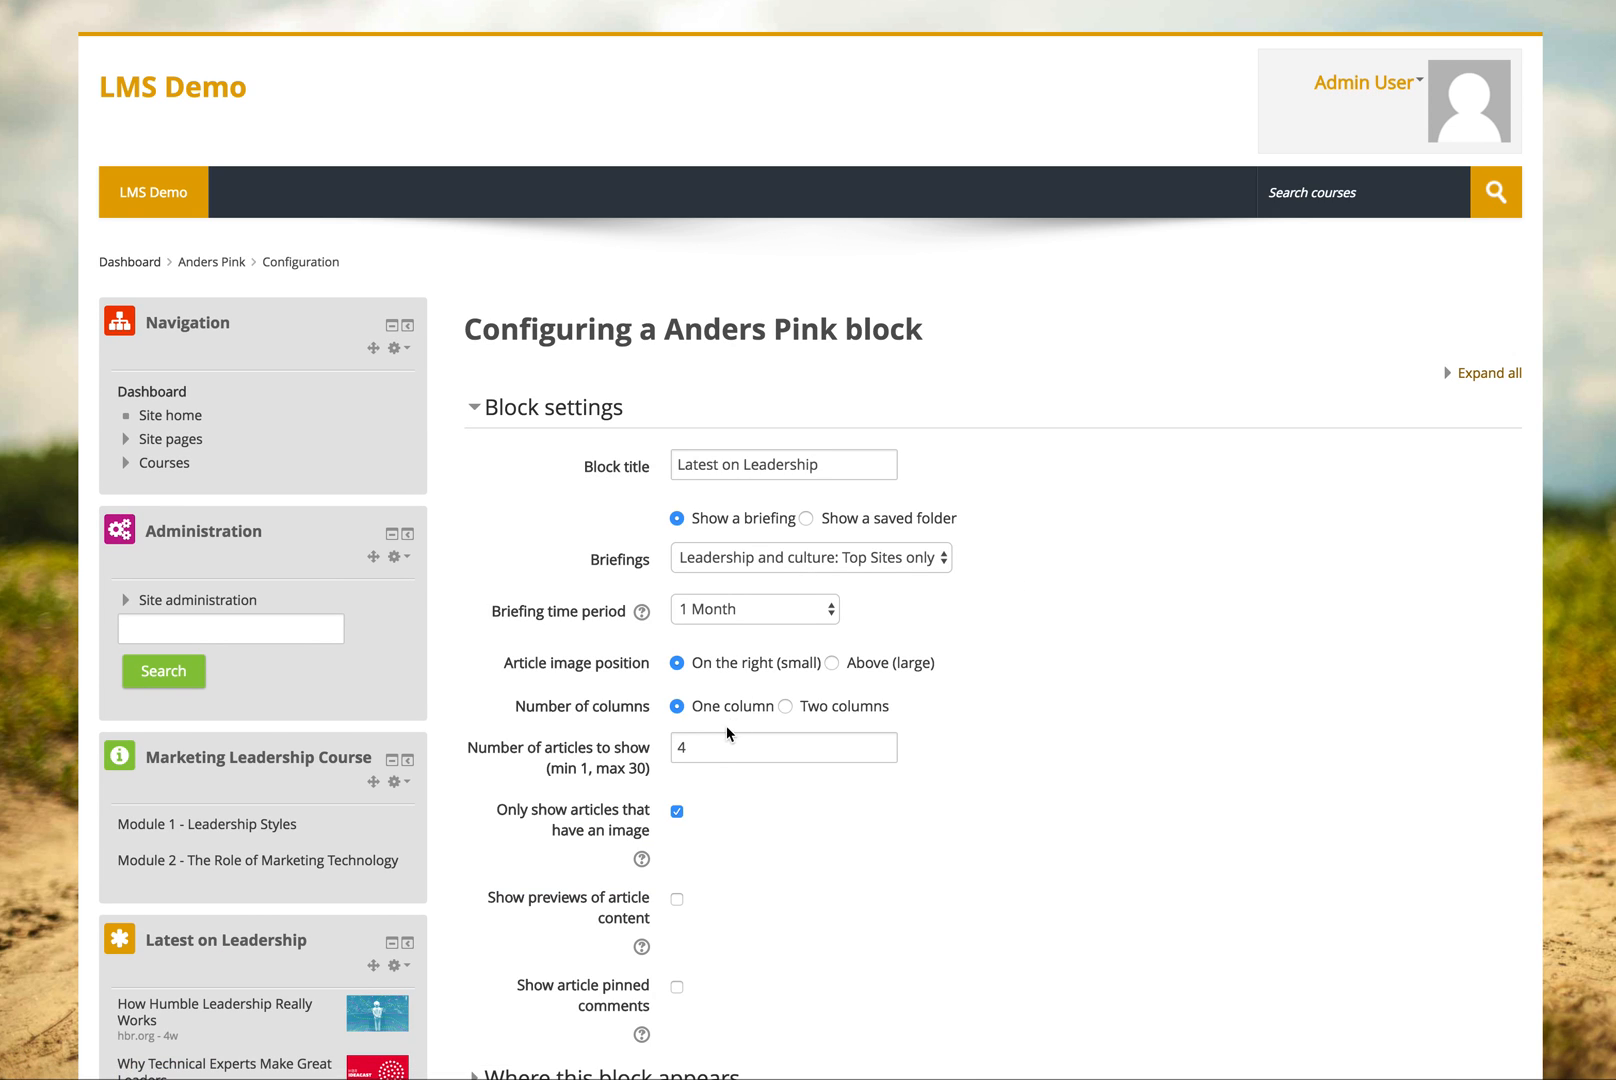
left_click(786, 707)
left_click(832, 663)
- Enable previews of article content for the Latest on Leadership block and save the changes
scroll(928, 733, "down", 3)
scroll(927, 733, "down", 2)
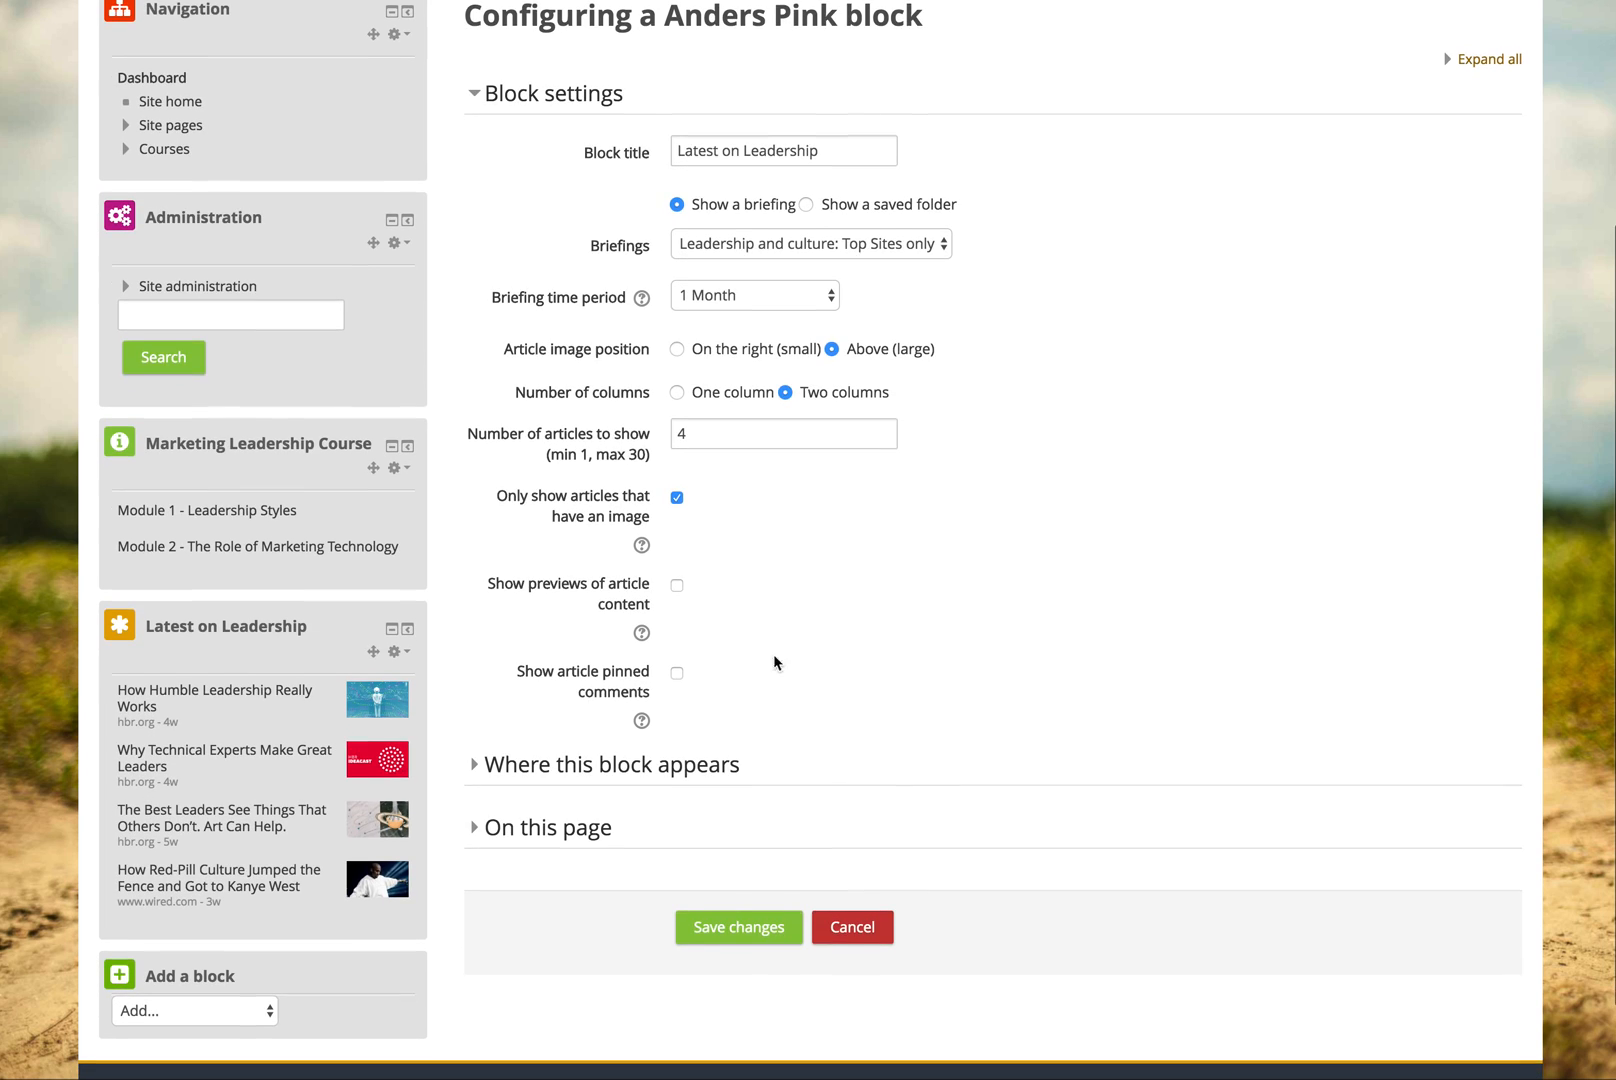
left_click(677, 578)
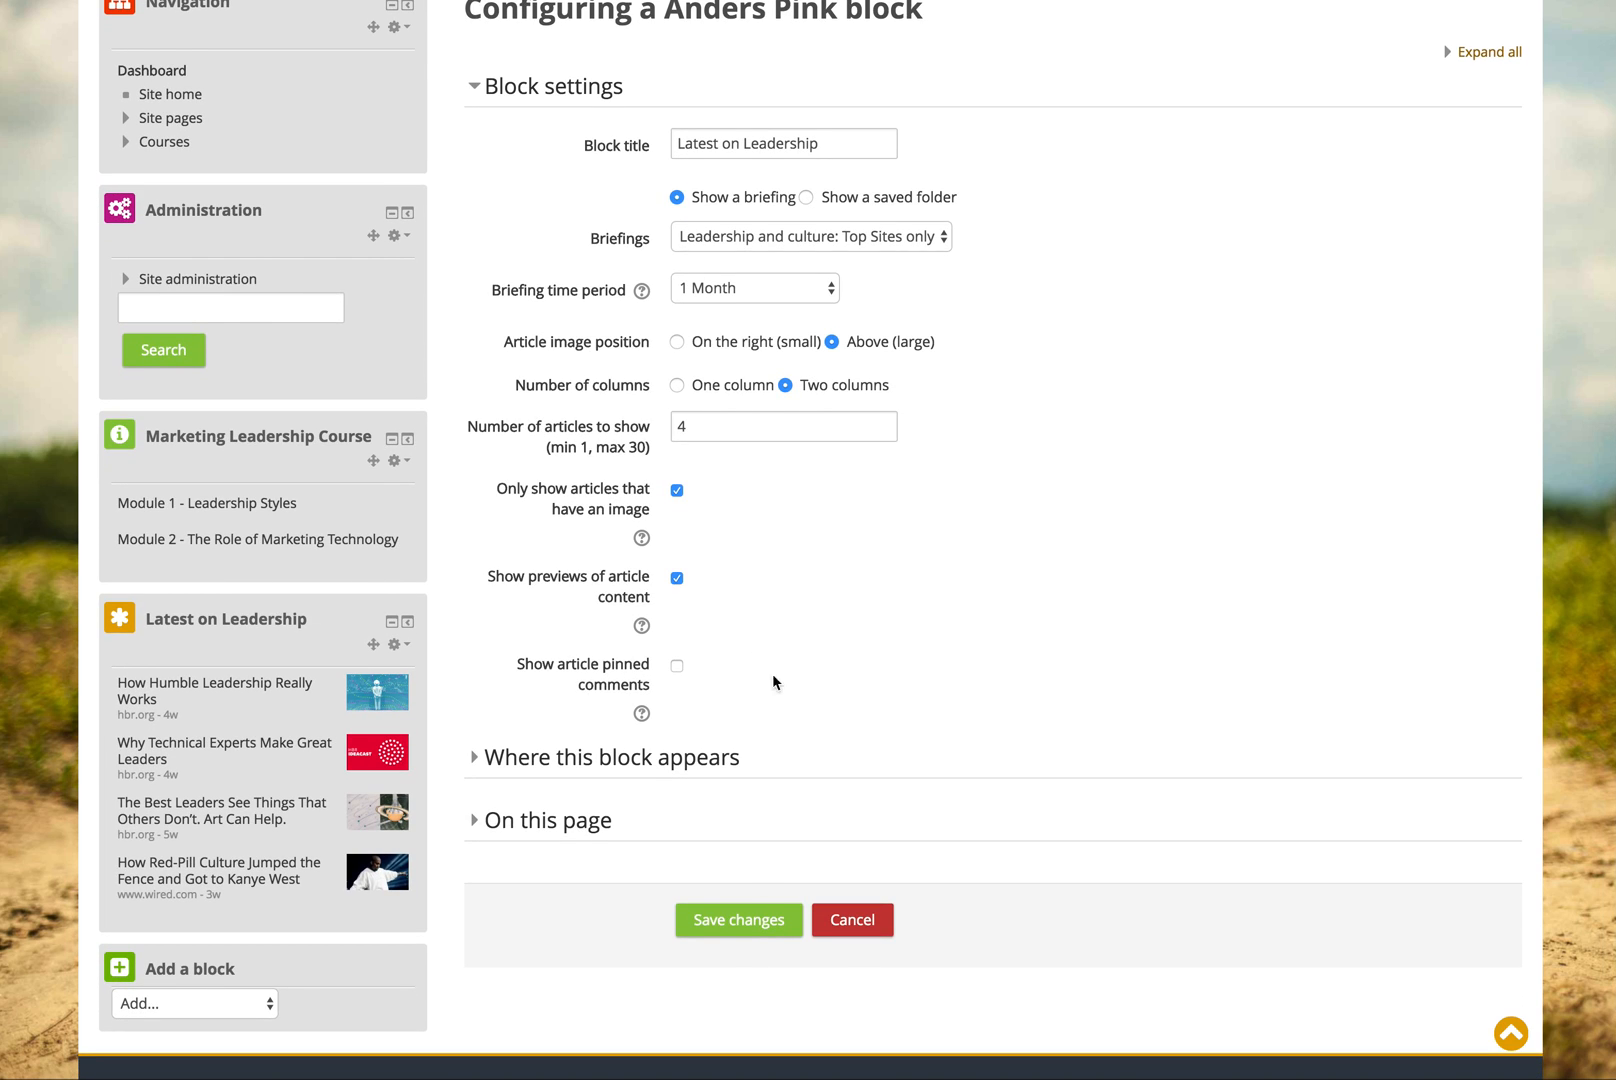
left_click(741, 922)
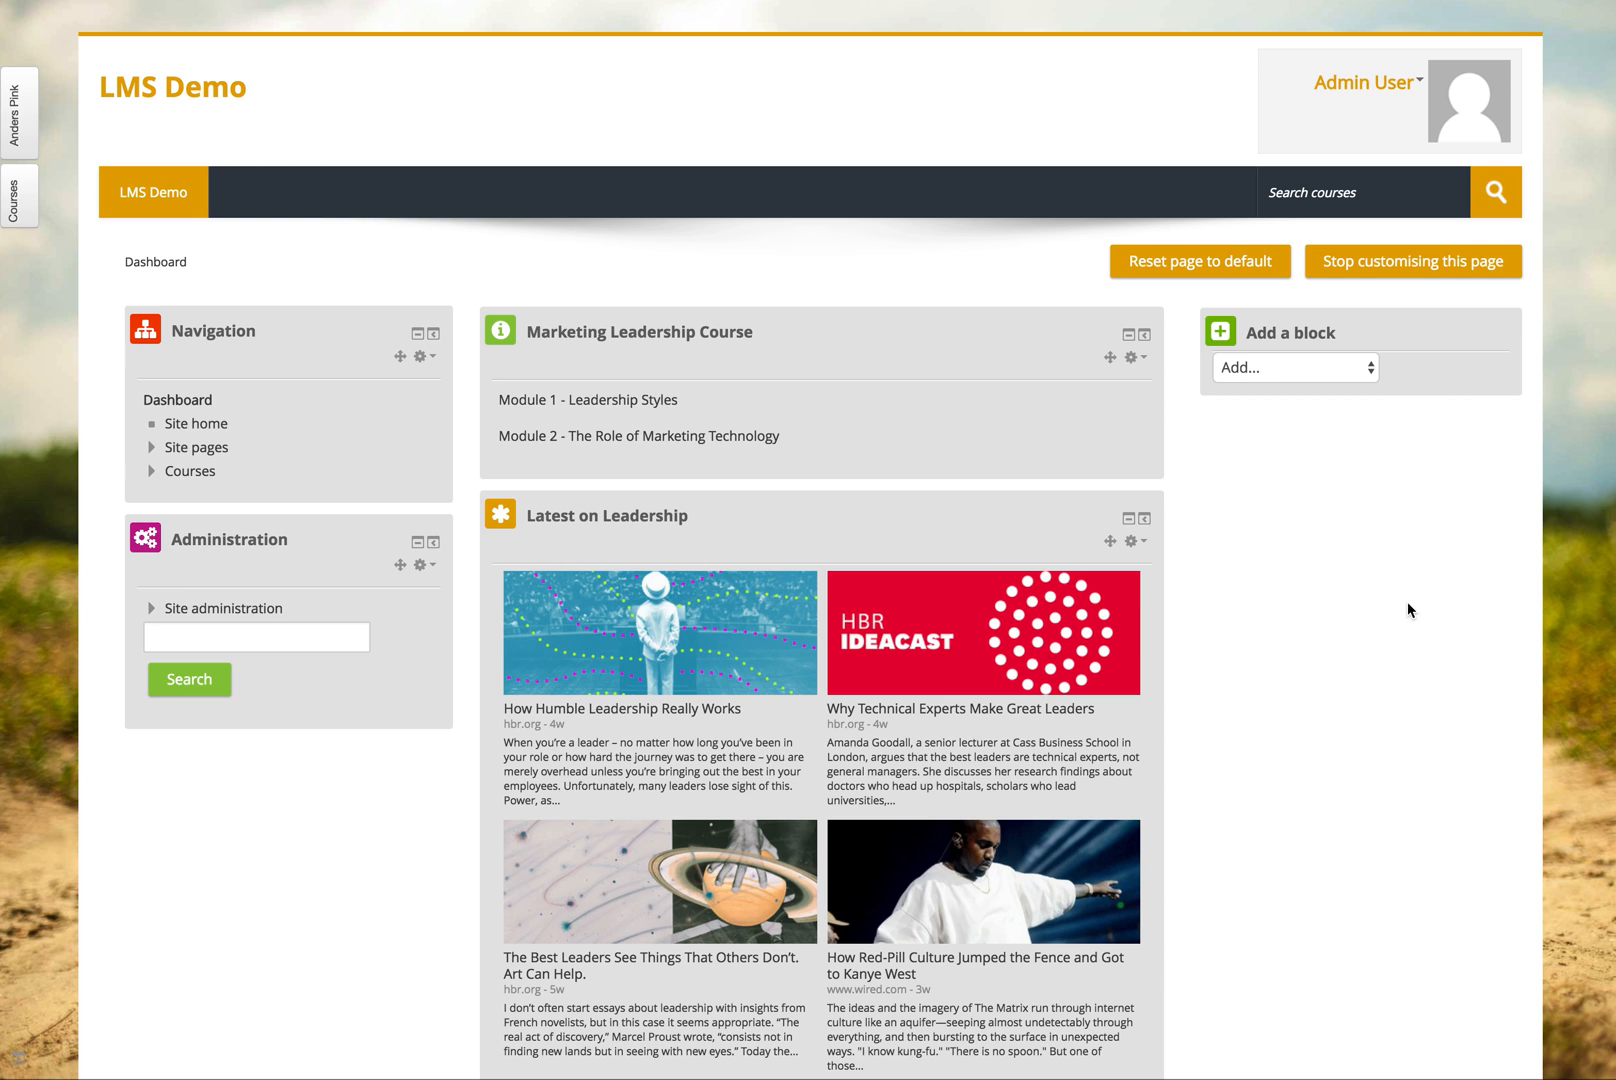
- Add a second Anders Pink block to the dashboard and open its configuration
left_click(1362, 380)
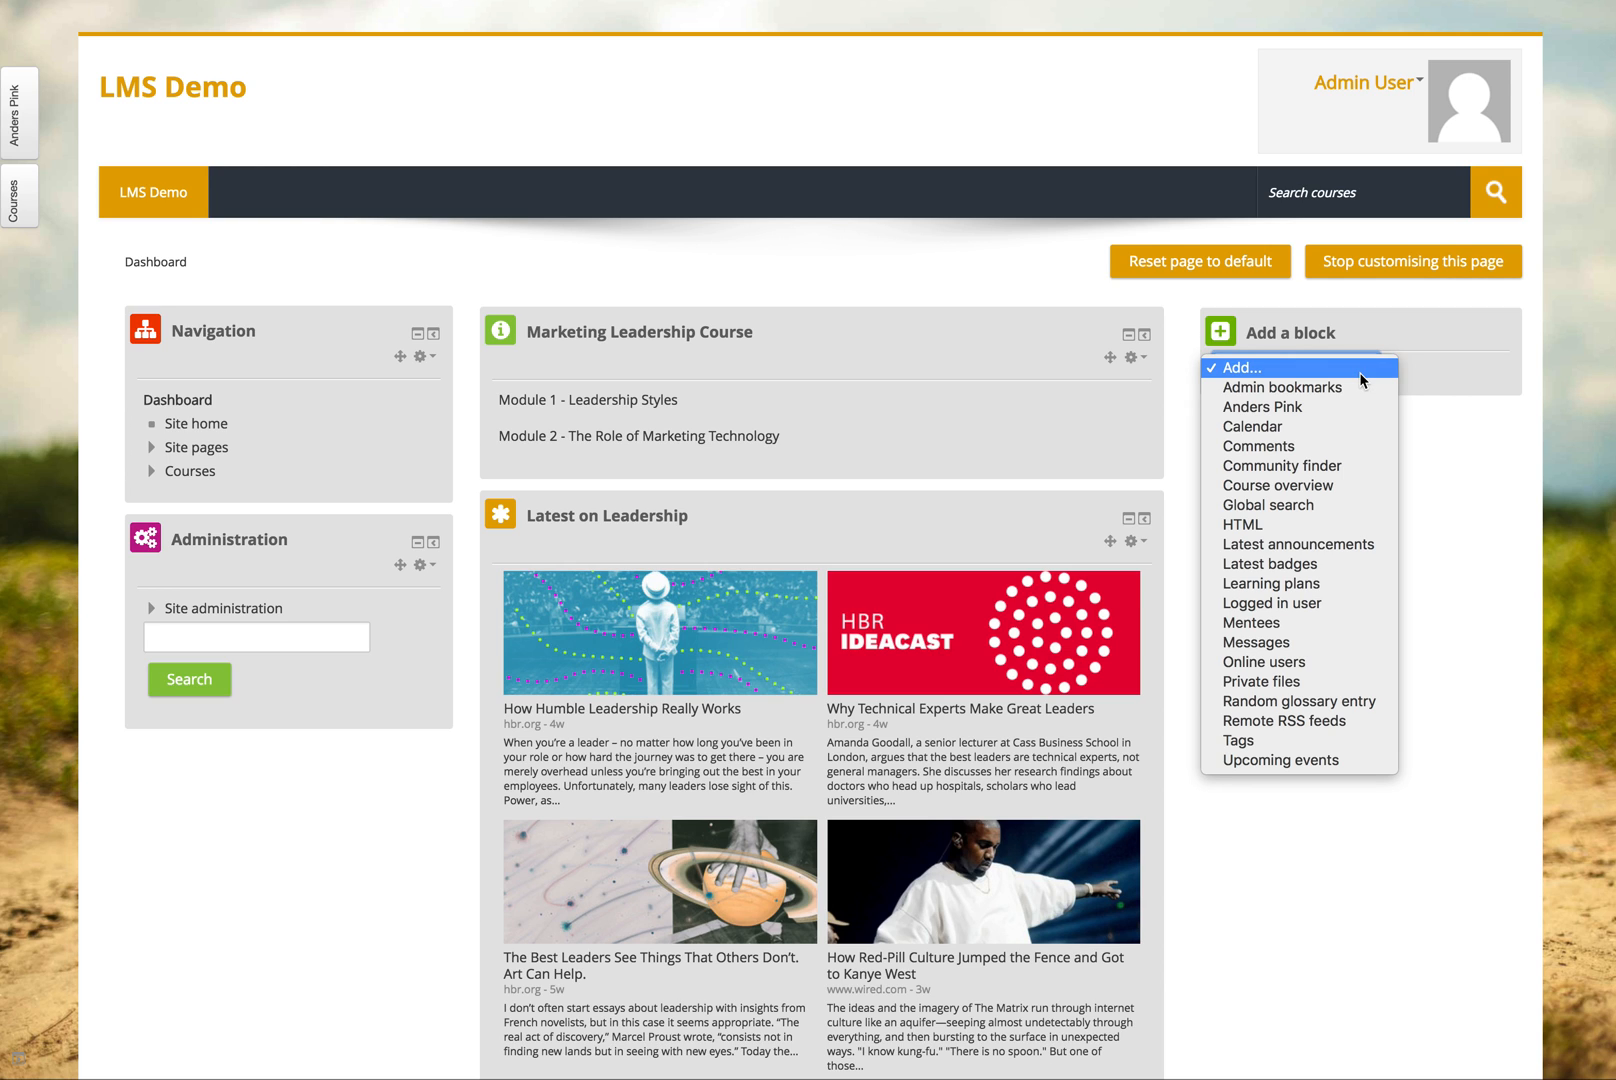
left_click(1318, 405)
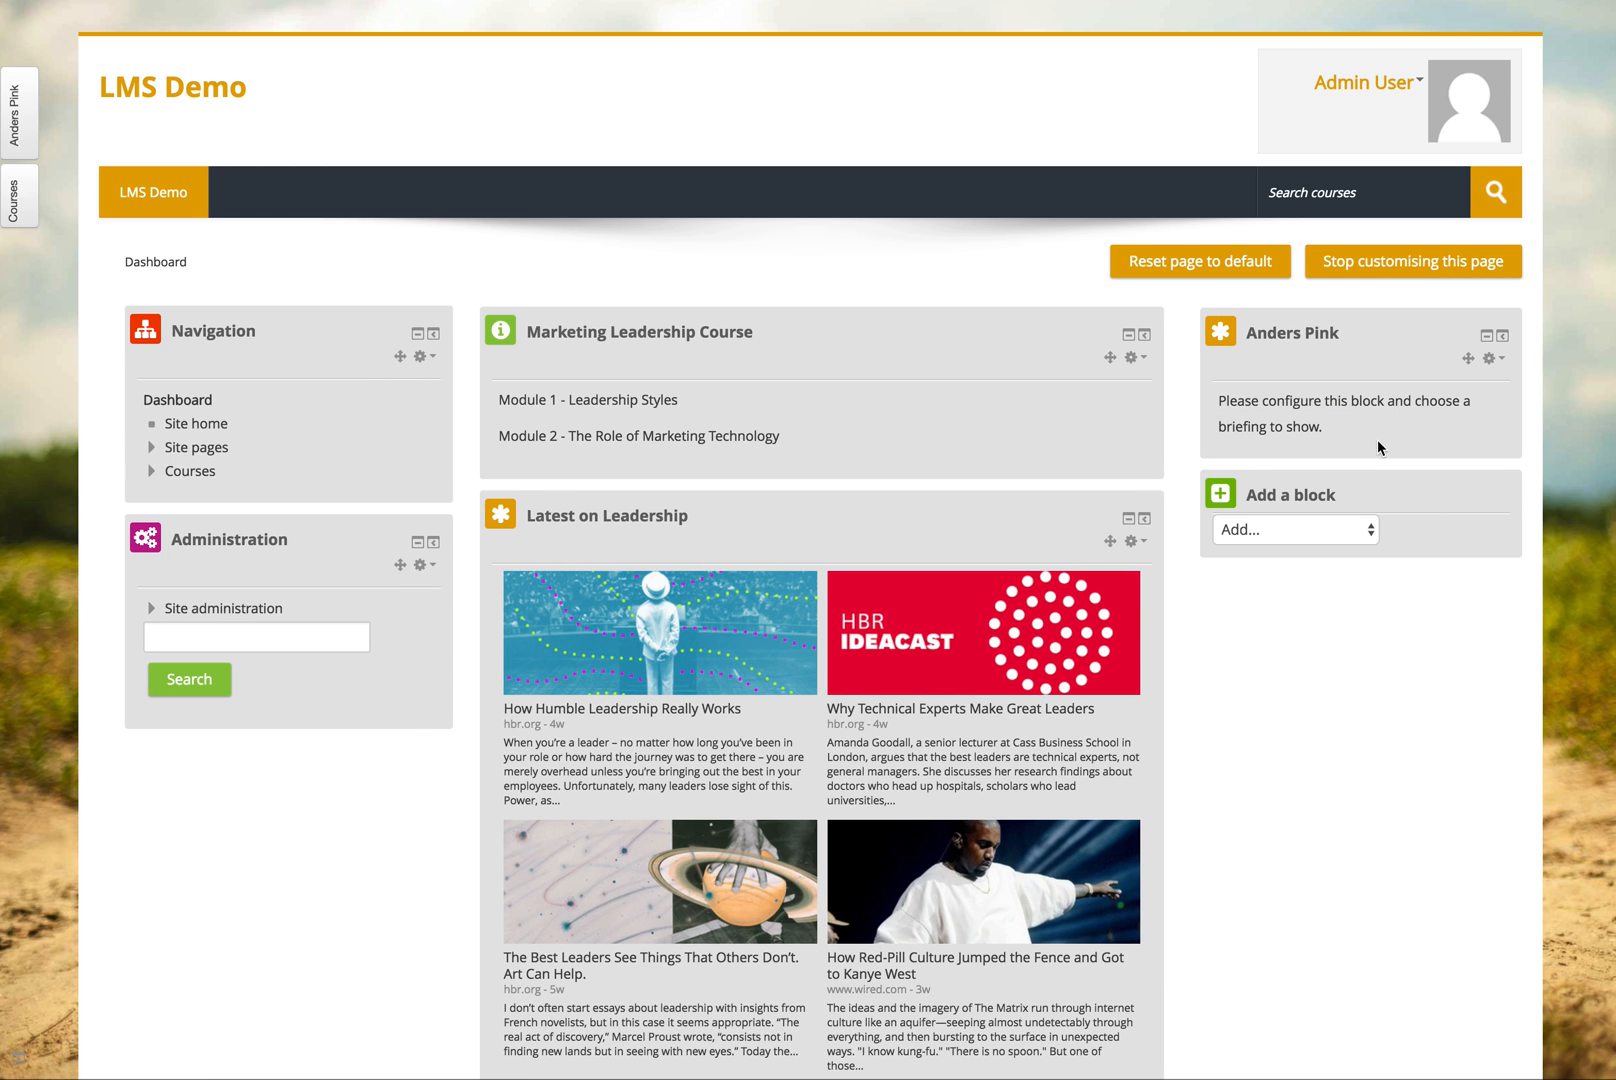
left_click(1490, 358)
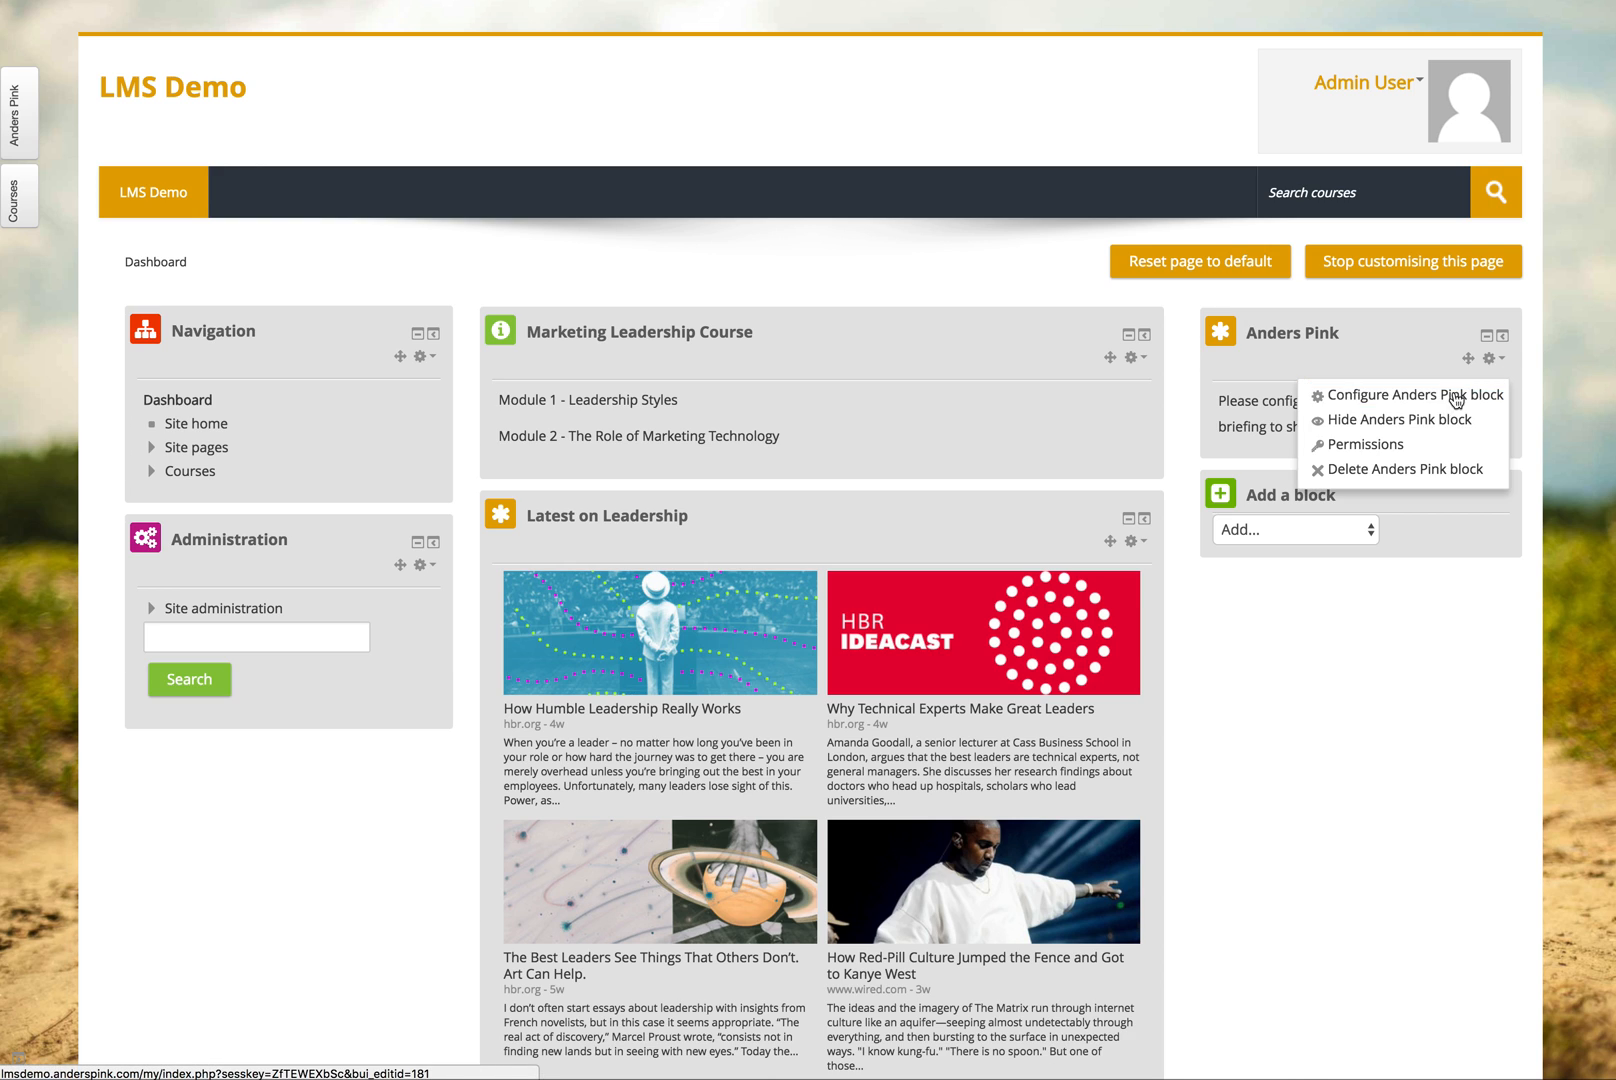
left_click(1433, 396)
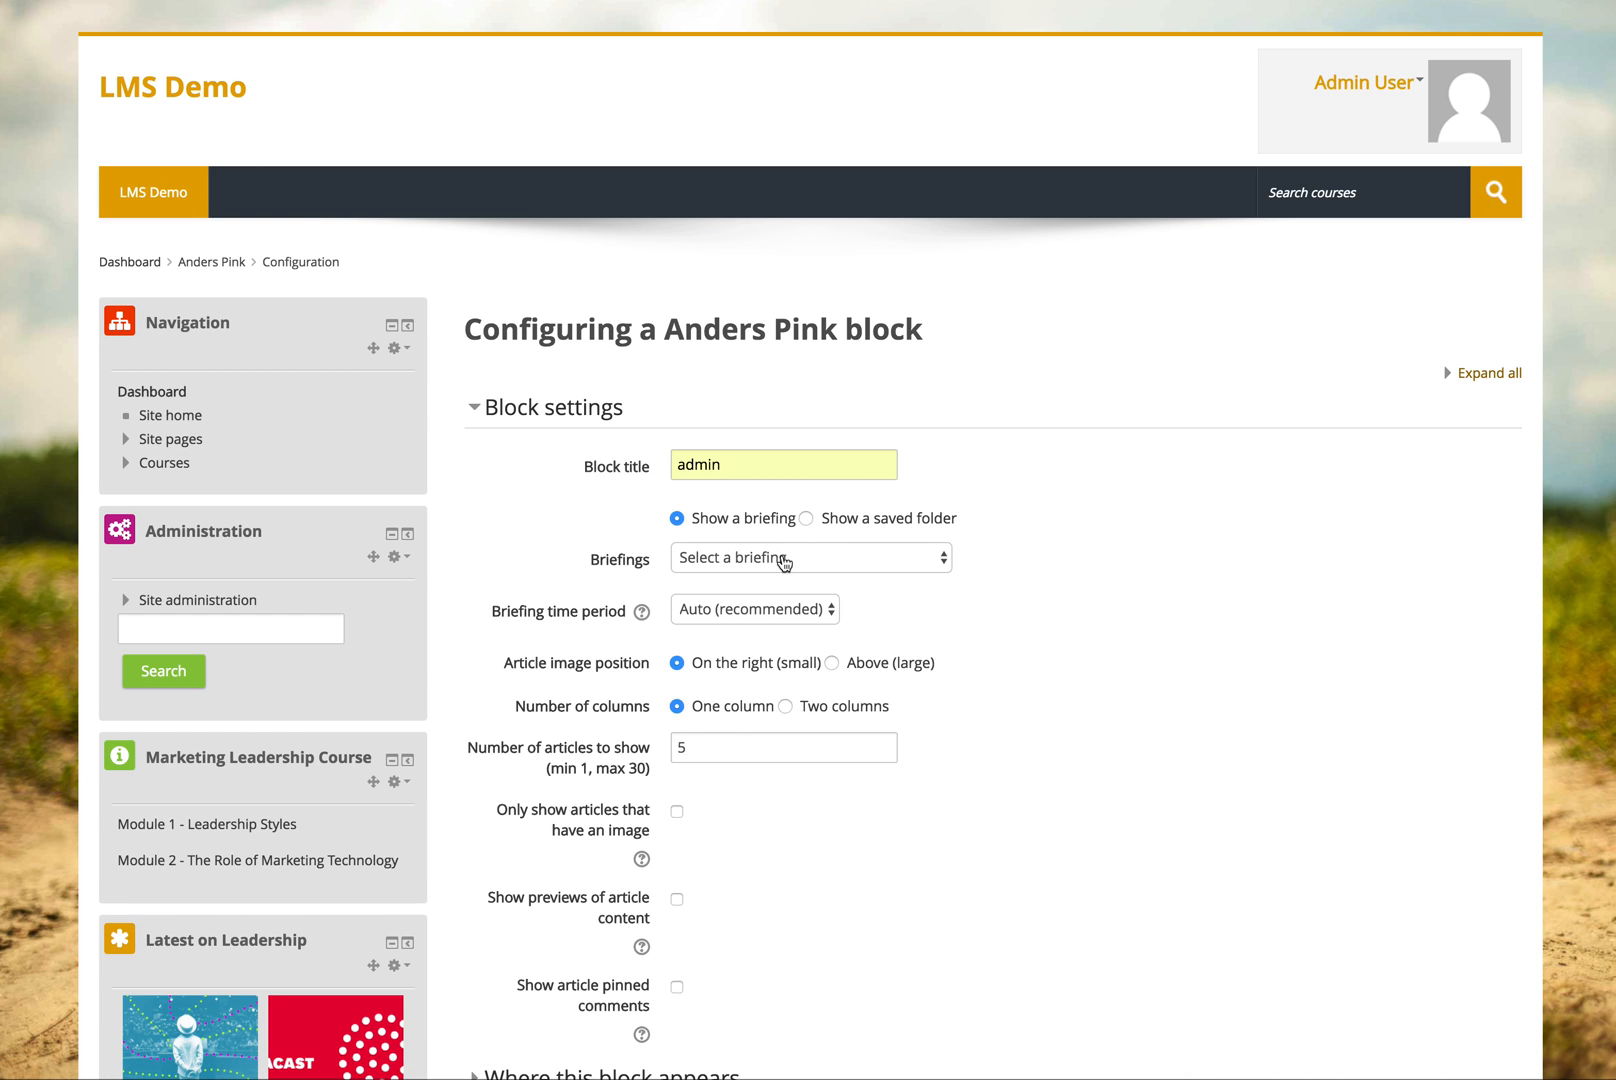
- Select the "Marketing Trends and Statistics" briefing for the new block and title it "Marketing Trends"
left_click(790, 560)
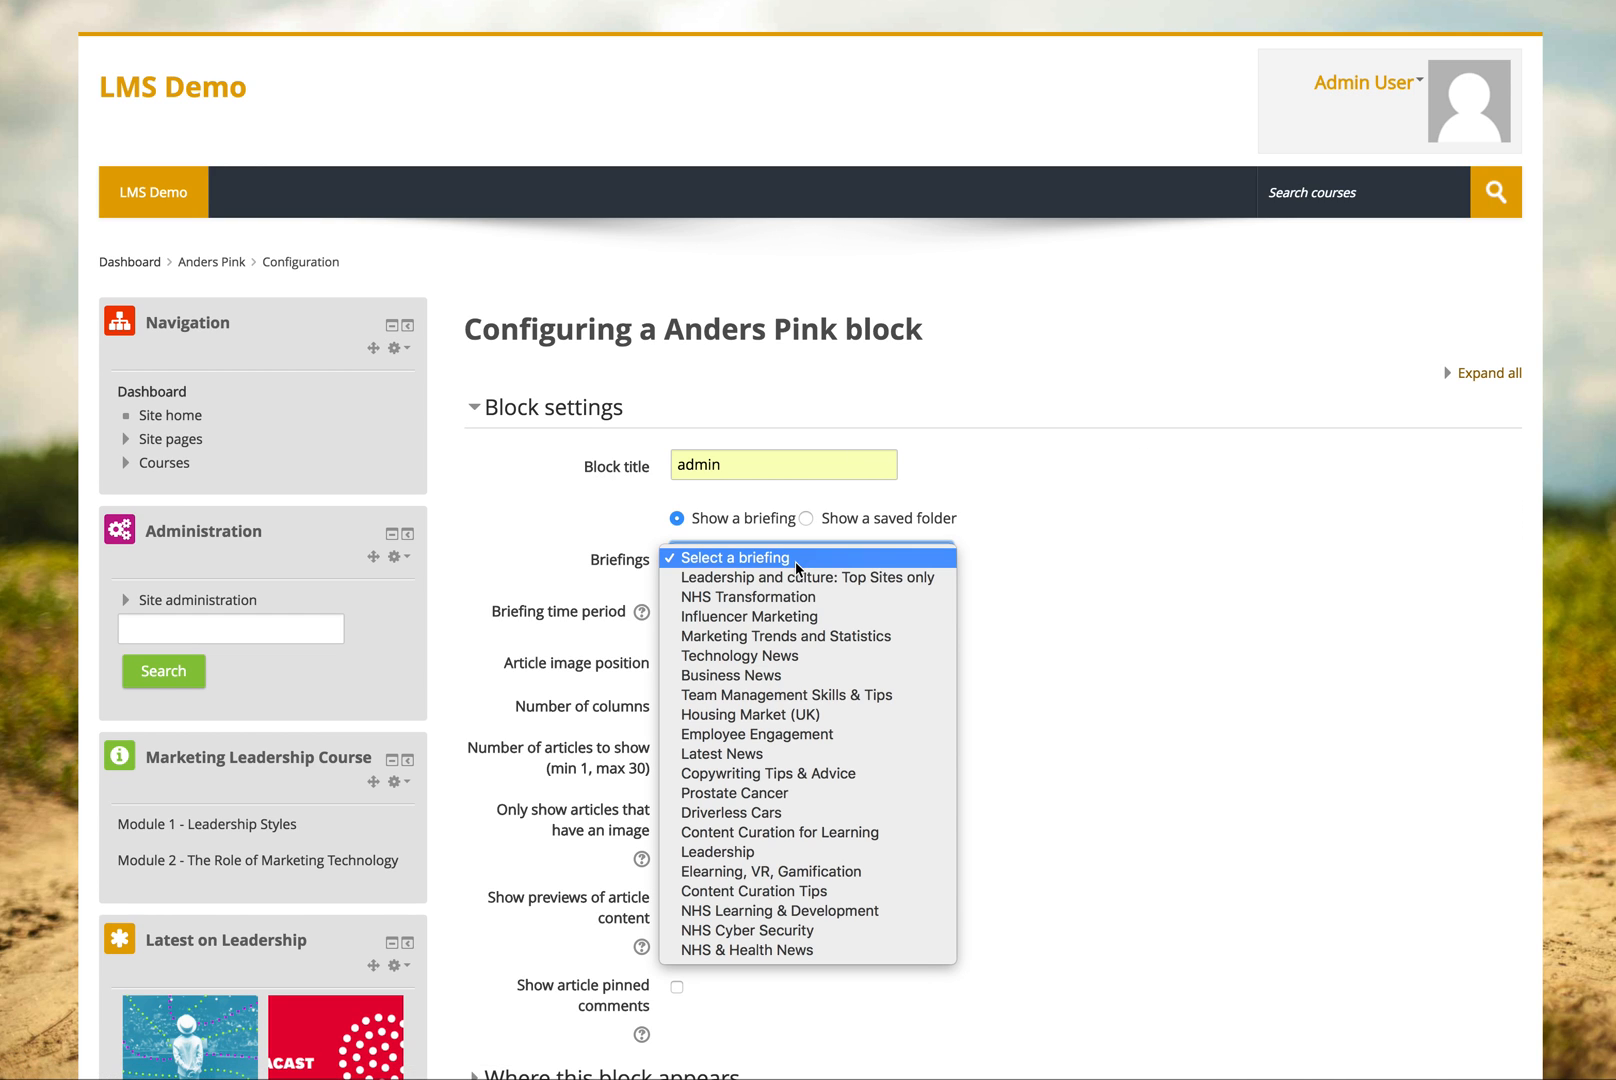
left_click(790, 640)
double_click(736, 464)
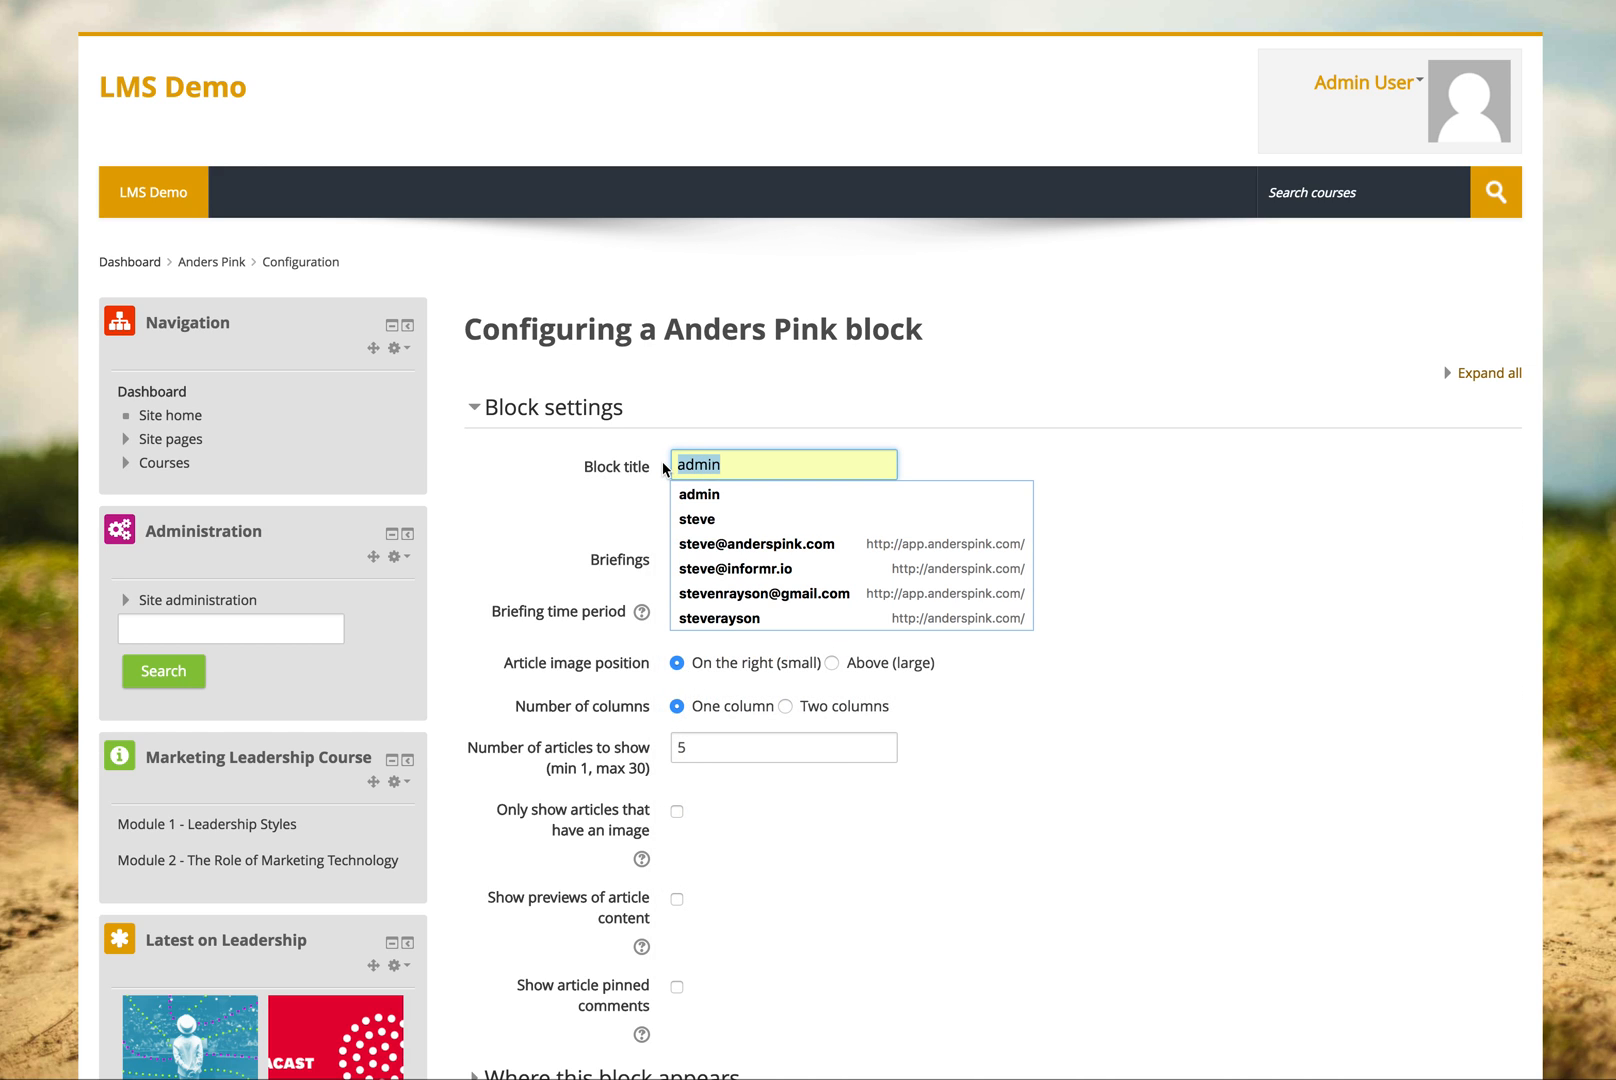
type("Marketing")
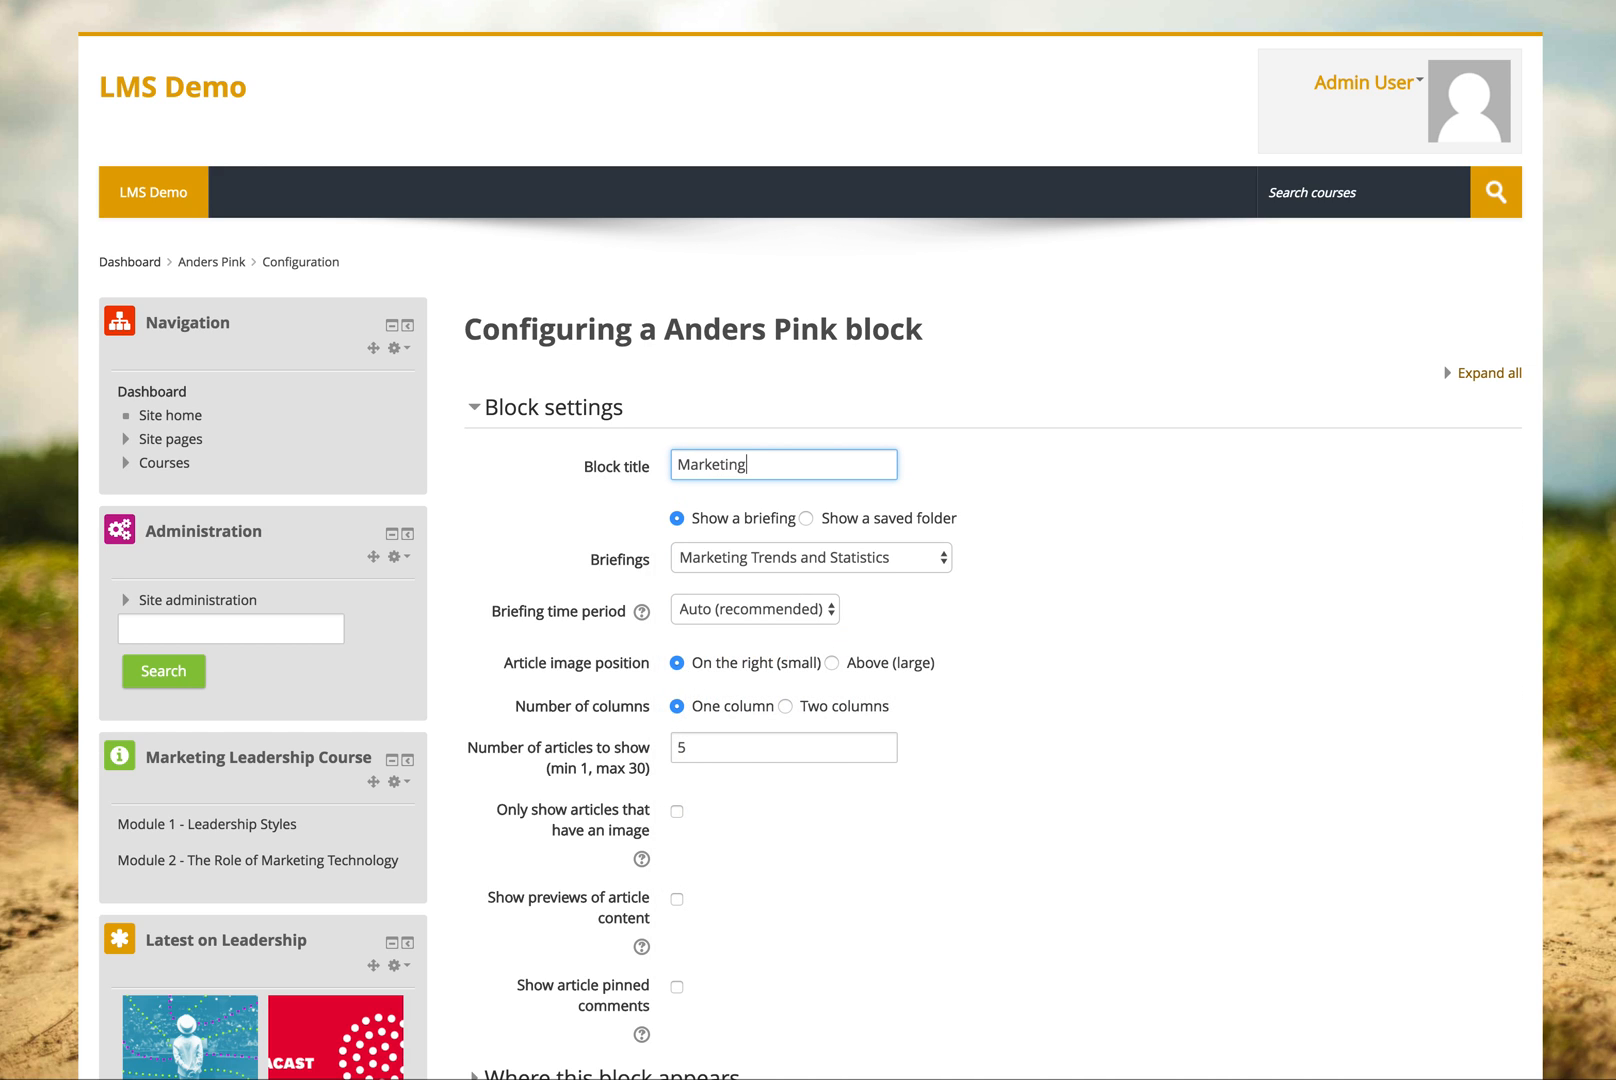
type(" Trends")
- Limit the Marketing Trends block to 4 articles that have an image and save it
type("4")
scroll(700, 790, "down", 1)
left_click(677, 787)
scroll(787, 824, "down", 5)
left_click(739, 905)
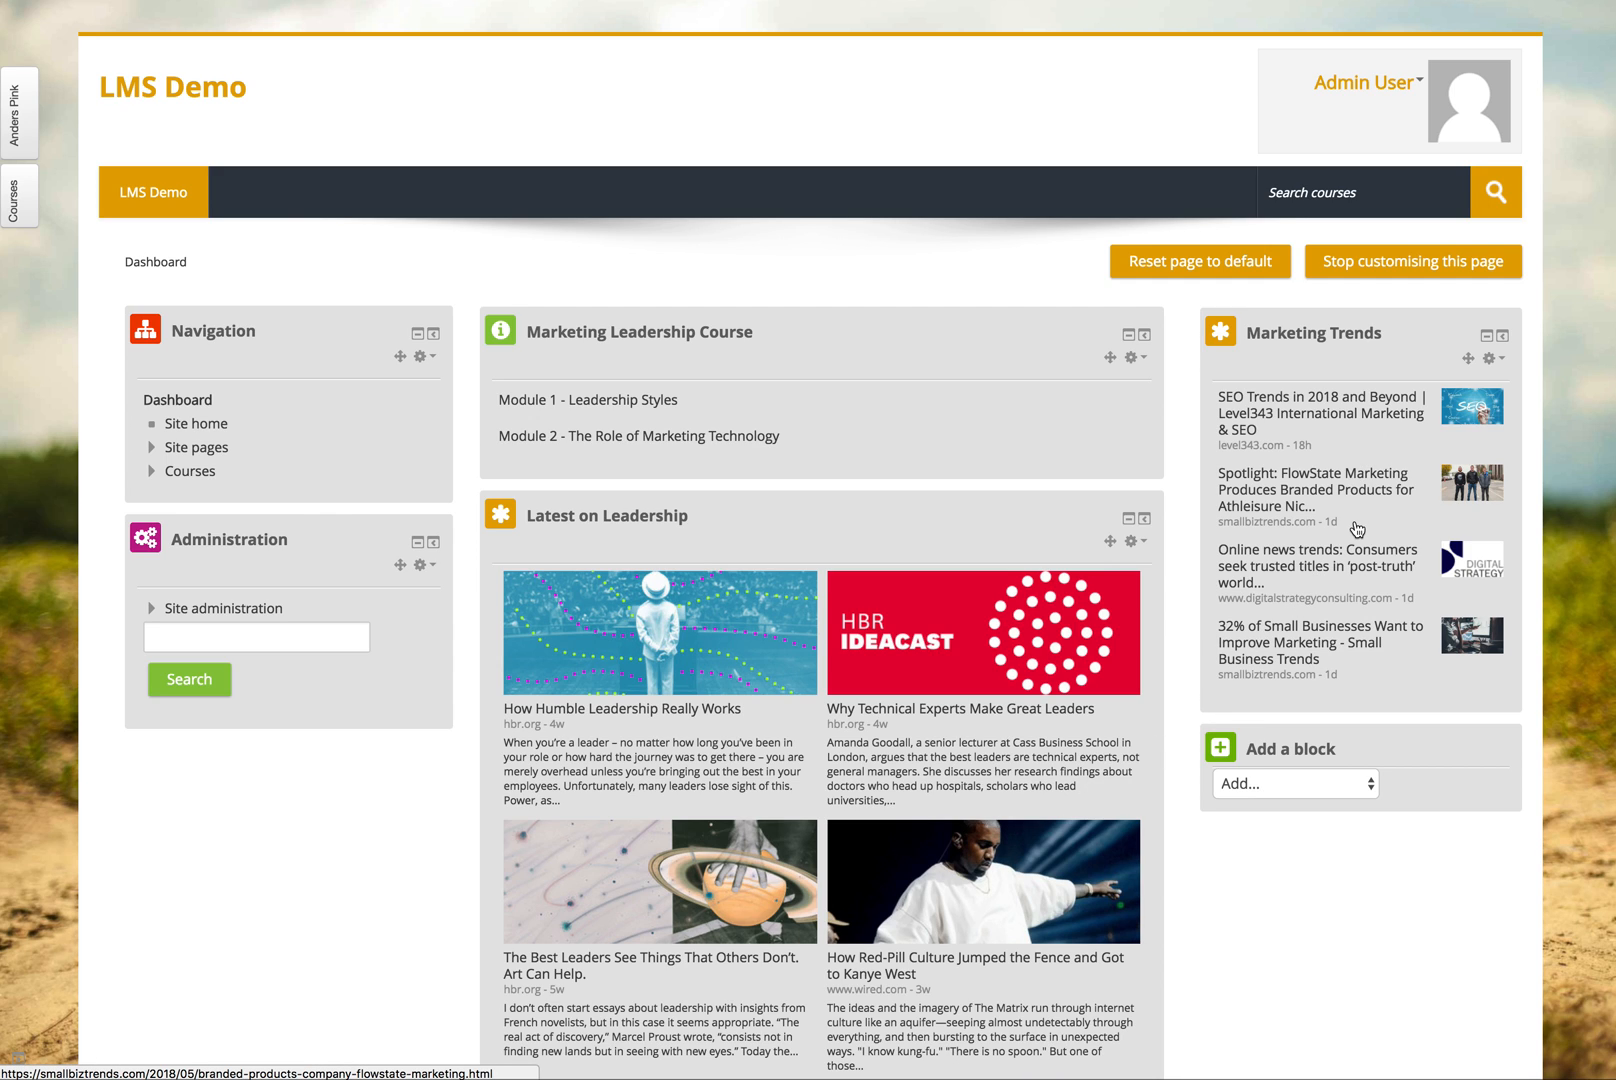
- Add a third Anders Pink block to the dashboard and open its configuration
left_click(1367, 800)
left_click(1319, 826)
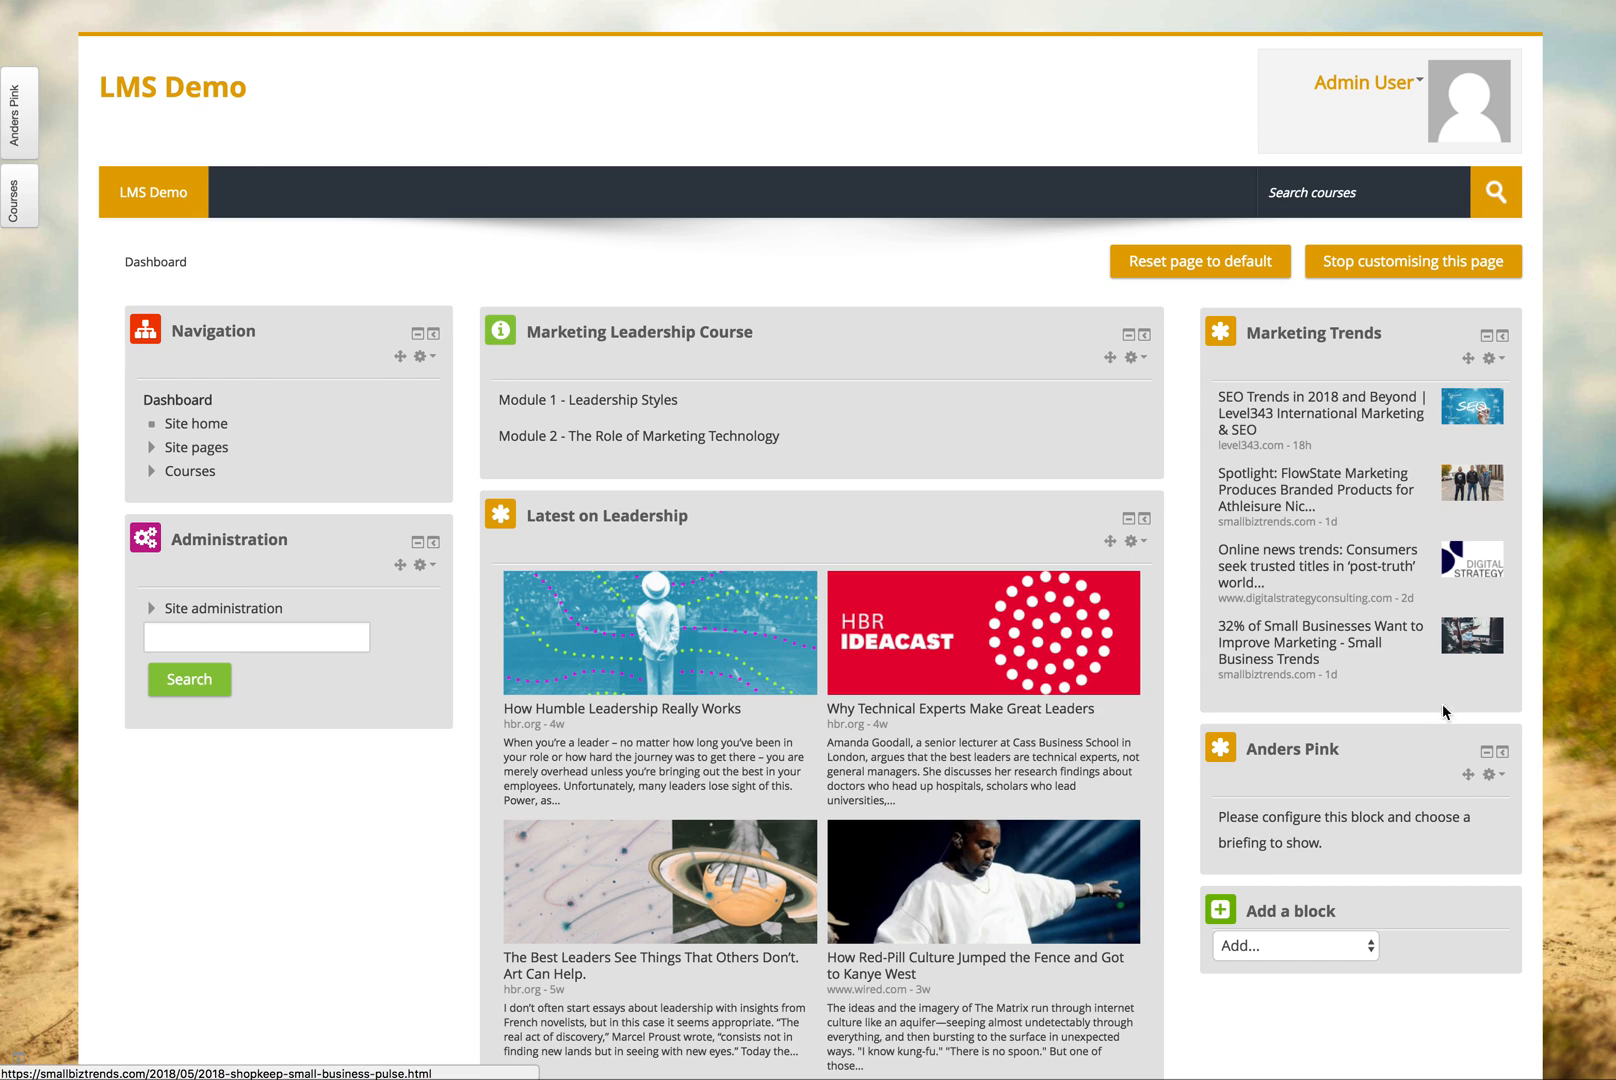
left_click(1490, 775)
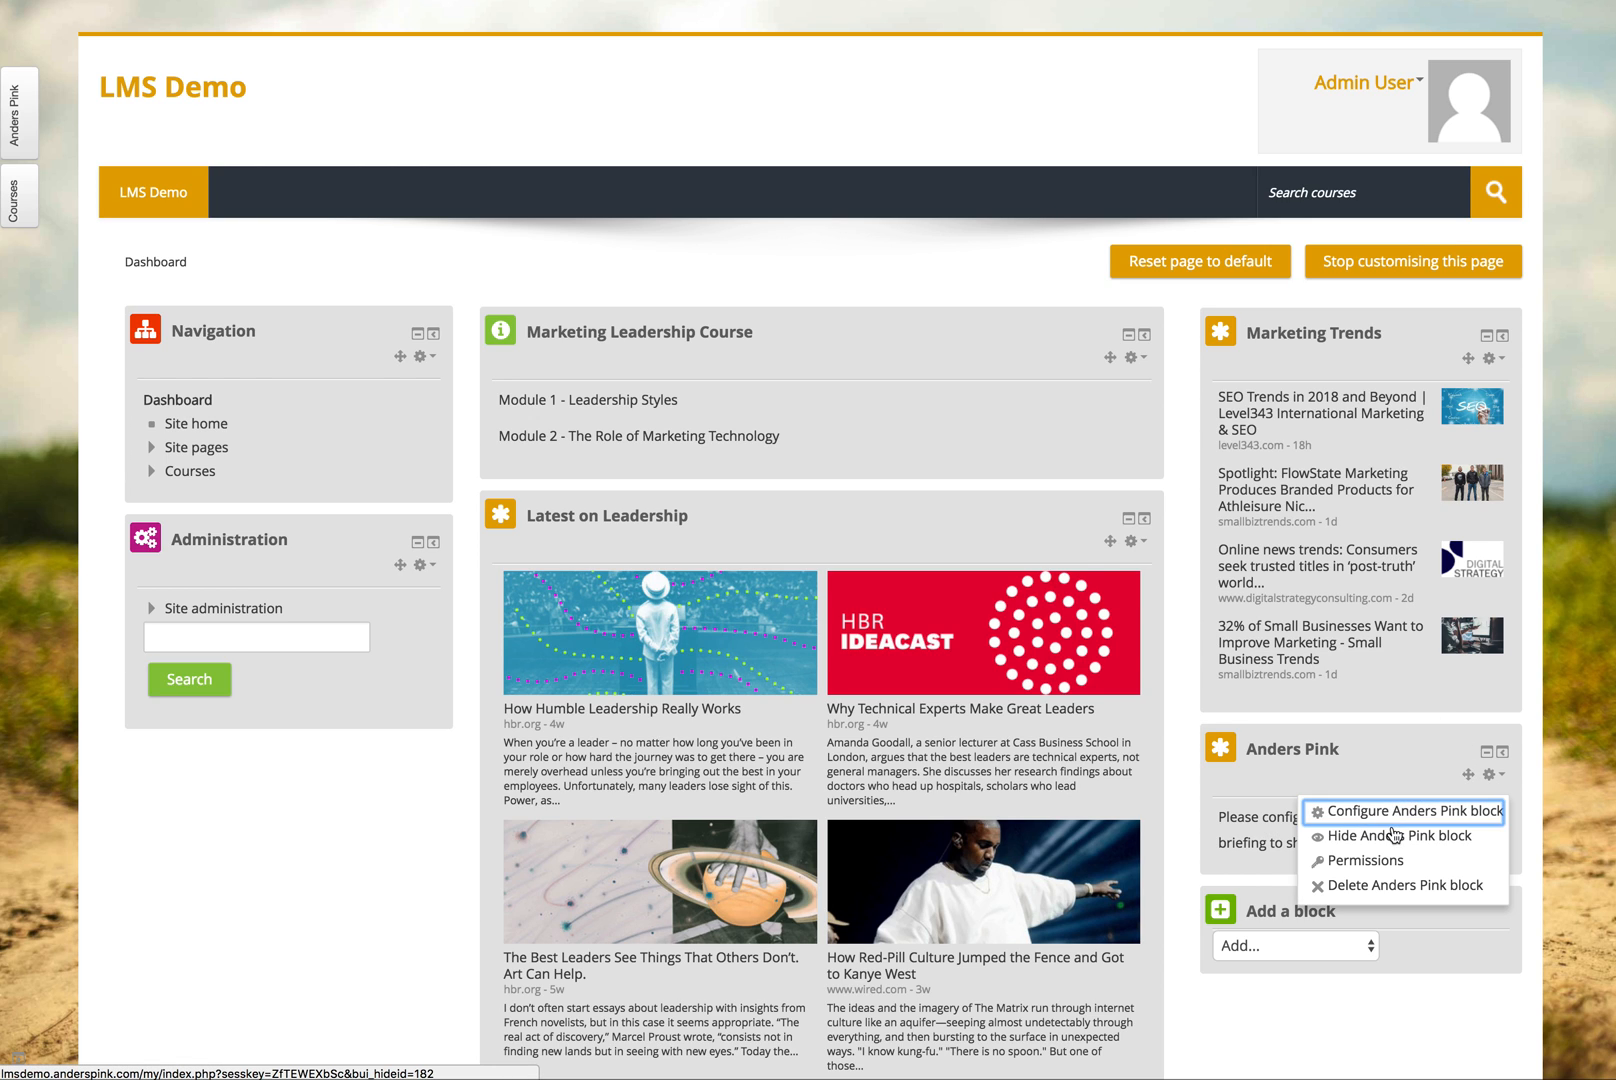
left_click(1387, 813)
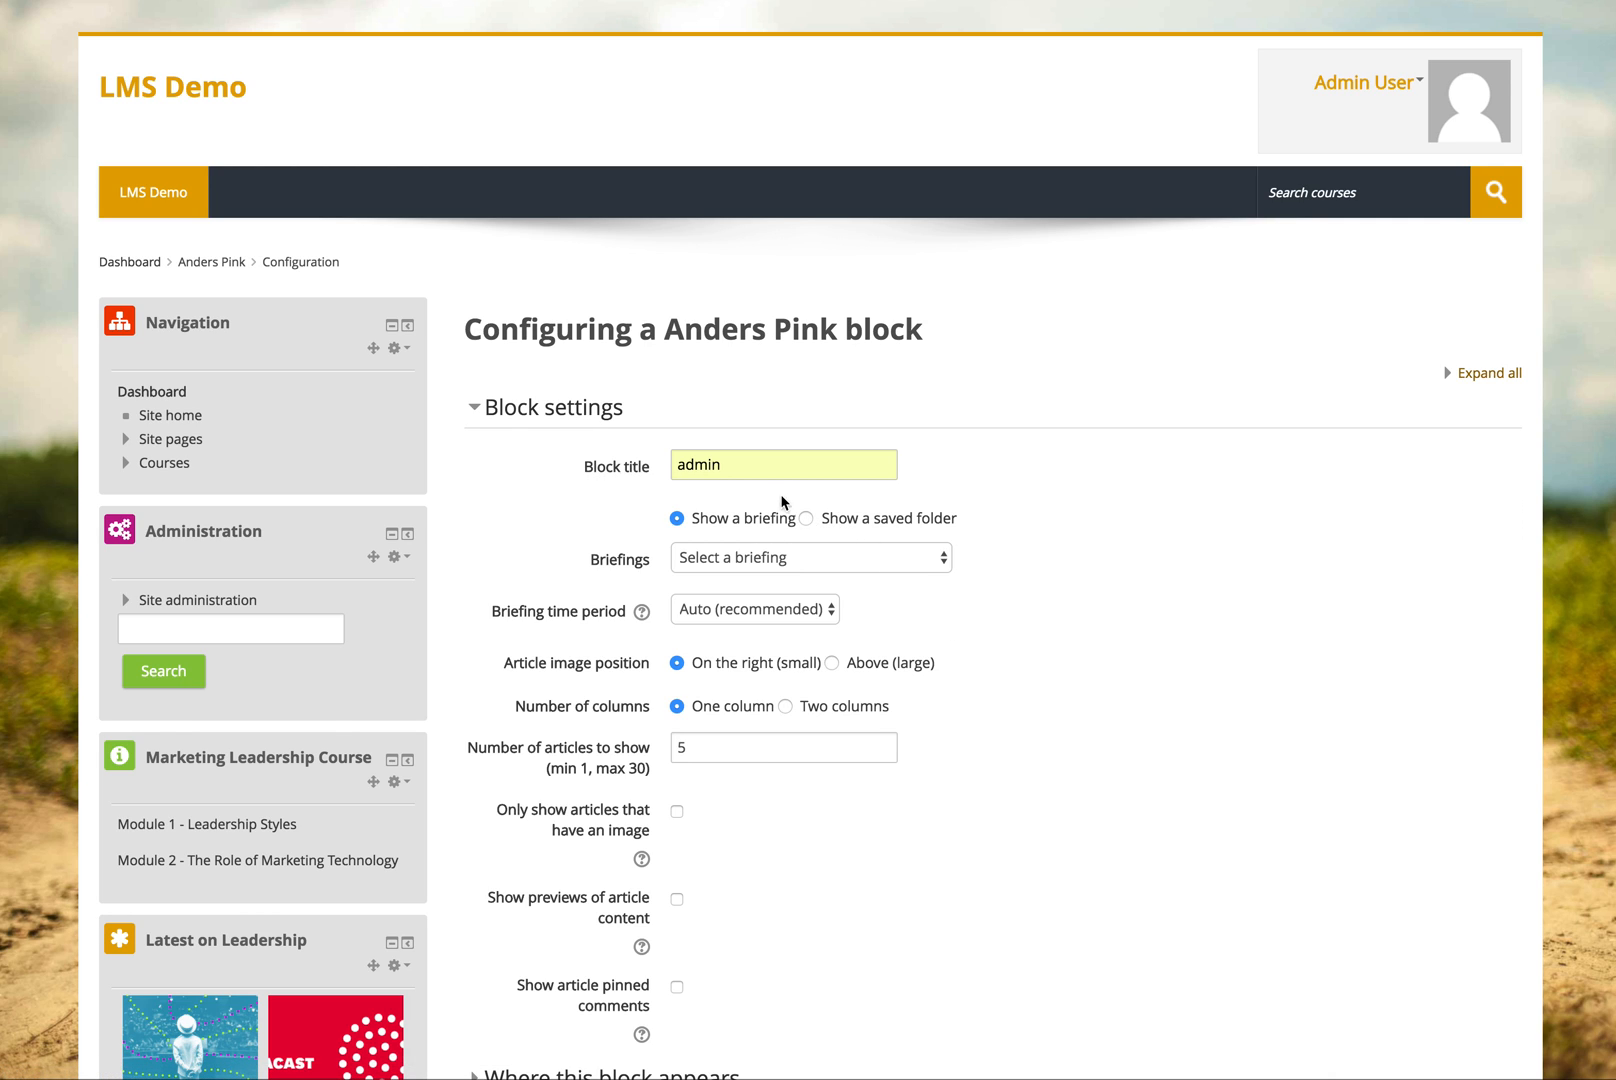
- Title the new block "Reading on AI" and make it show the saved folder "best articles on ai"
double_click(744, 466)
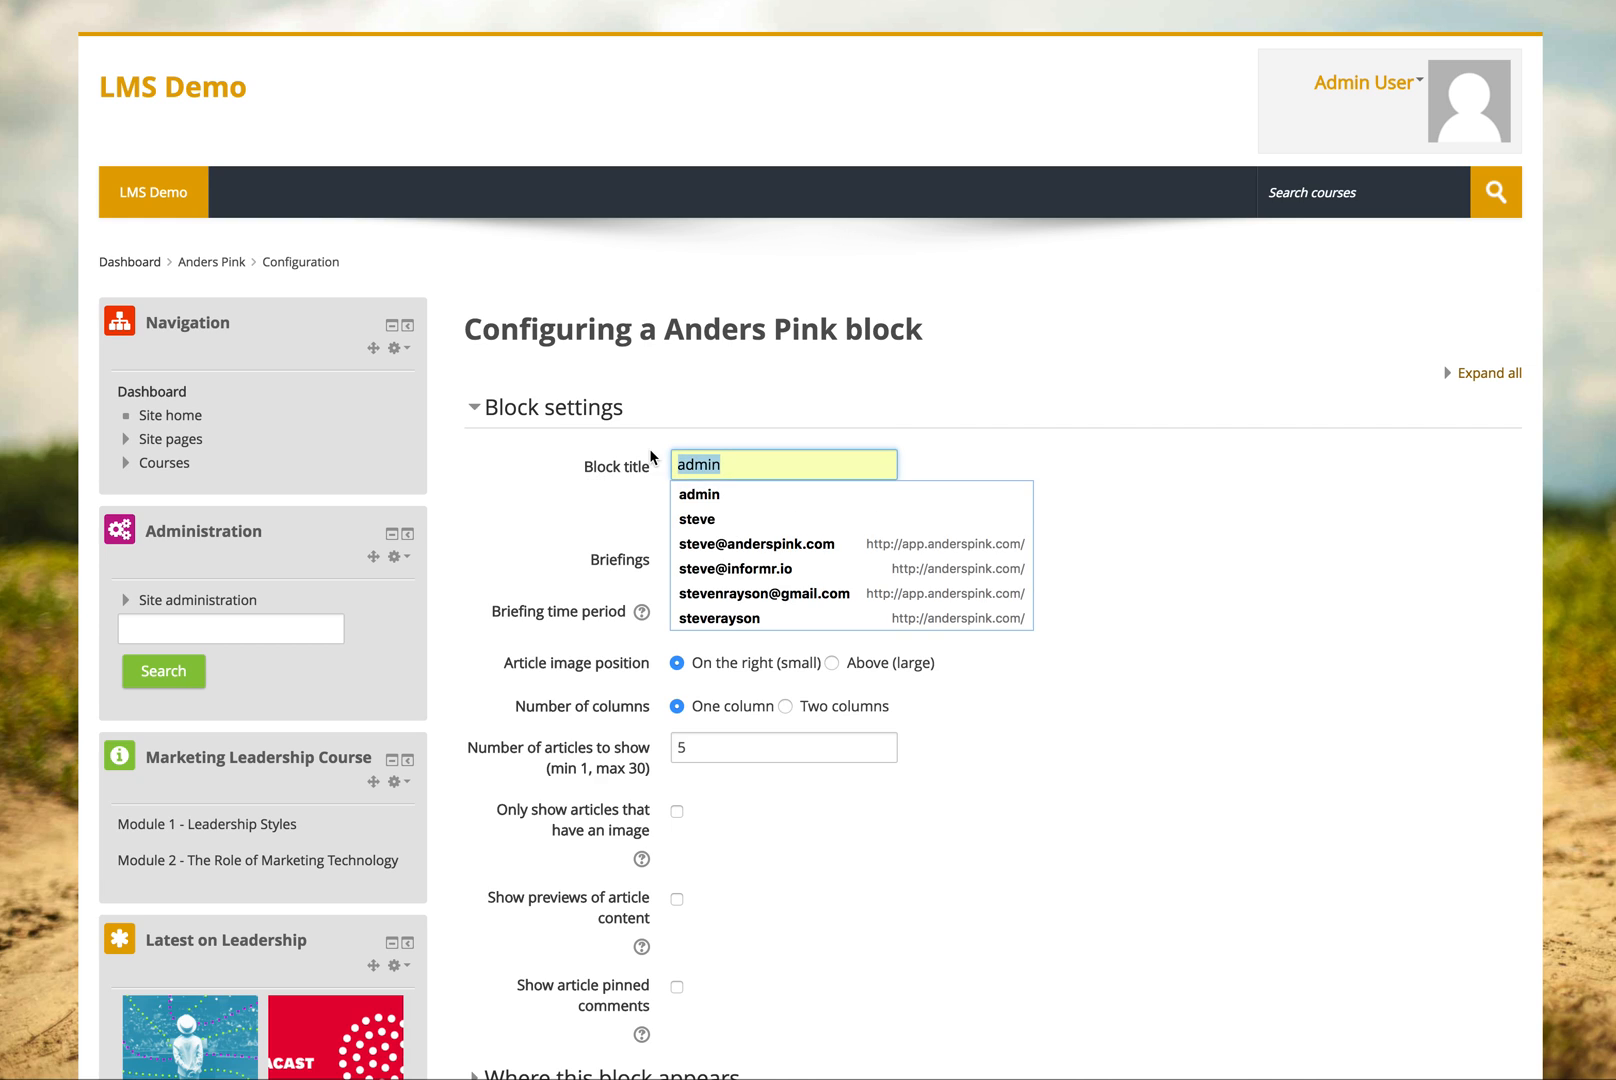
type("Readi")
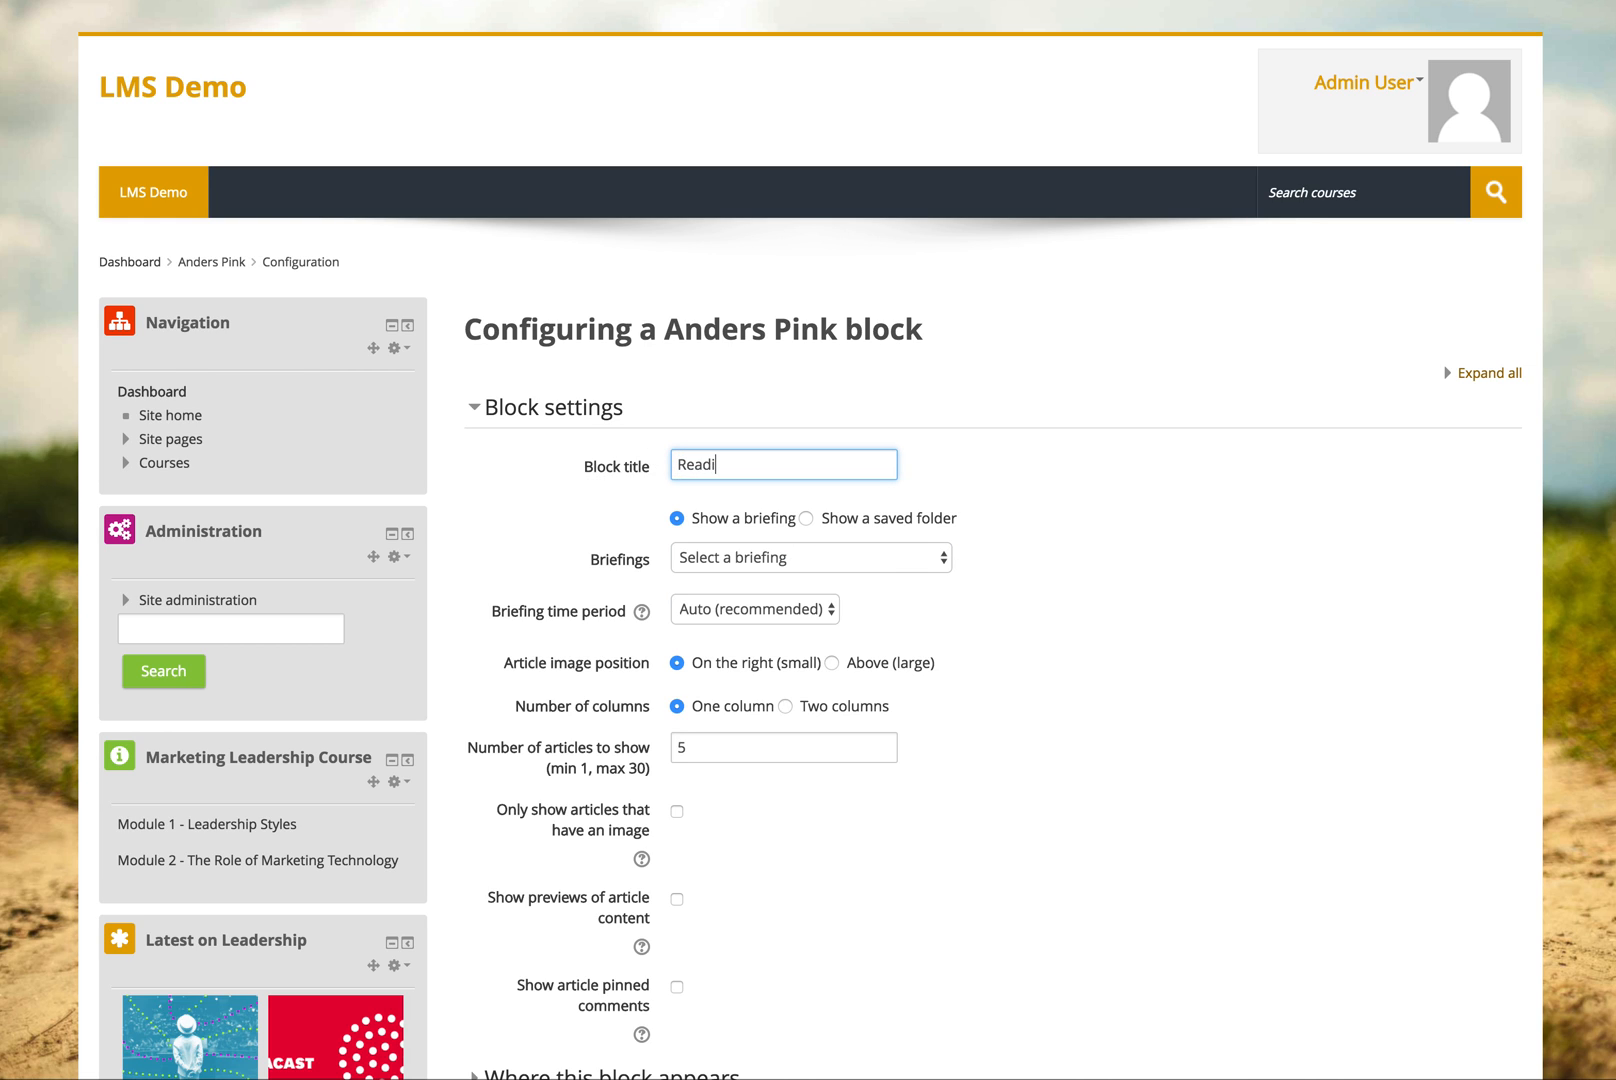
type("ng on AI")
left_click(806, 518)
left_click(795, 558)
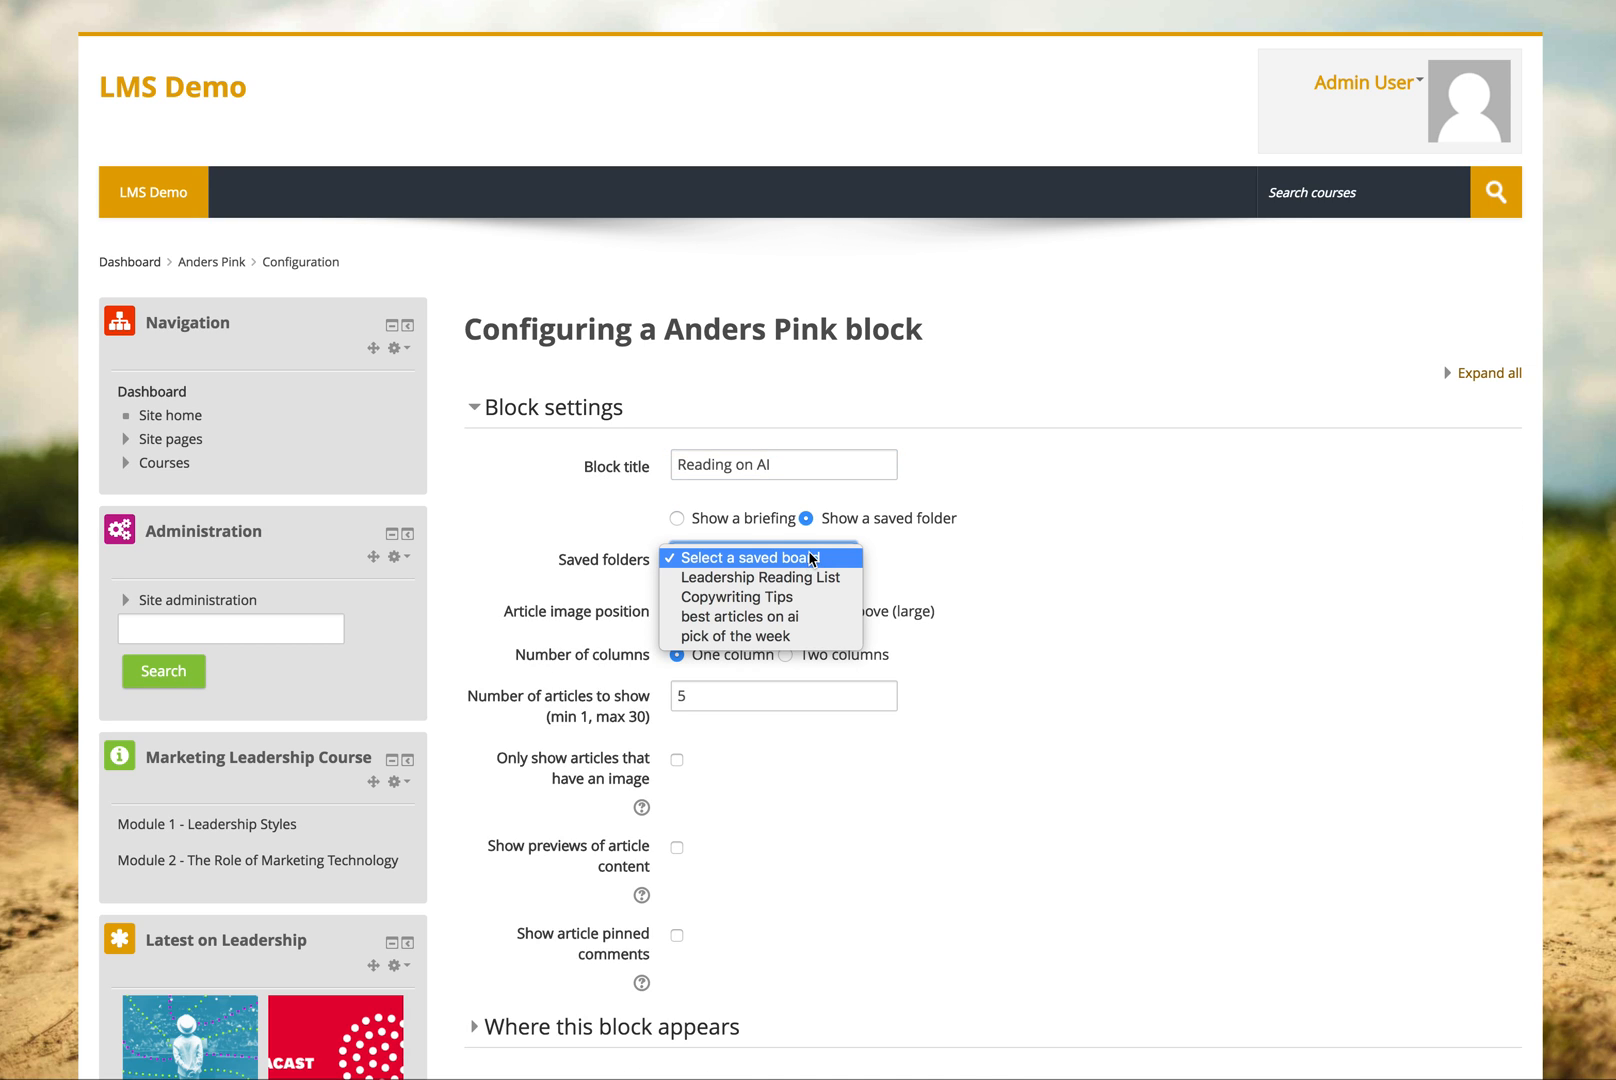
left_click(777, 617)
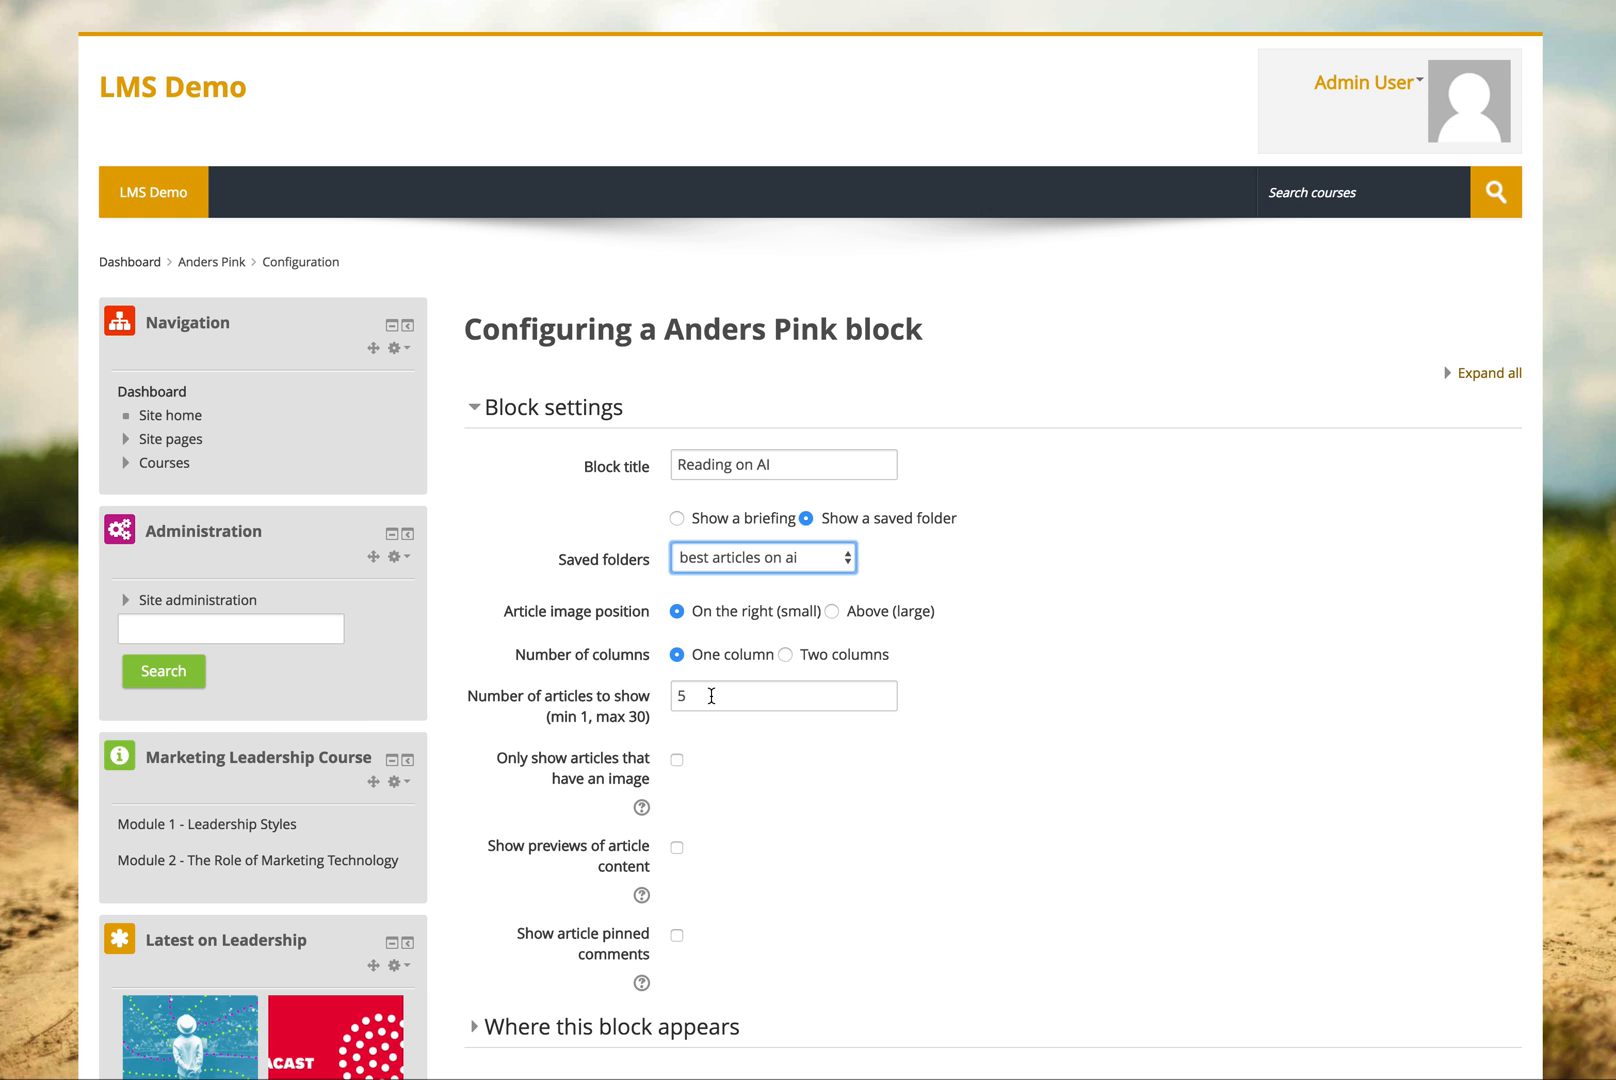
- Save the Reading on AI block with 4 articles to show and move it above the Navigation block
left_click_drag(711, 696, 665, 694)
type("4")
scroll(791, 670, "down", 5)
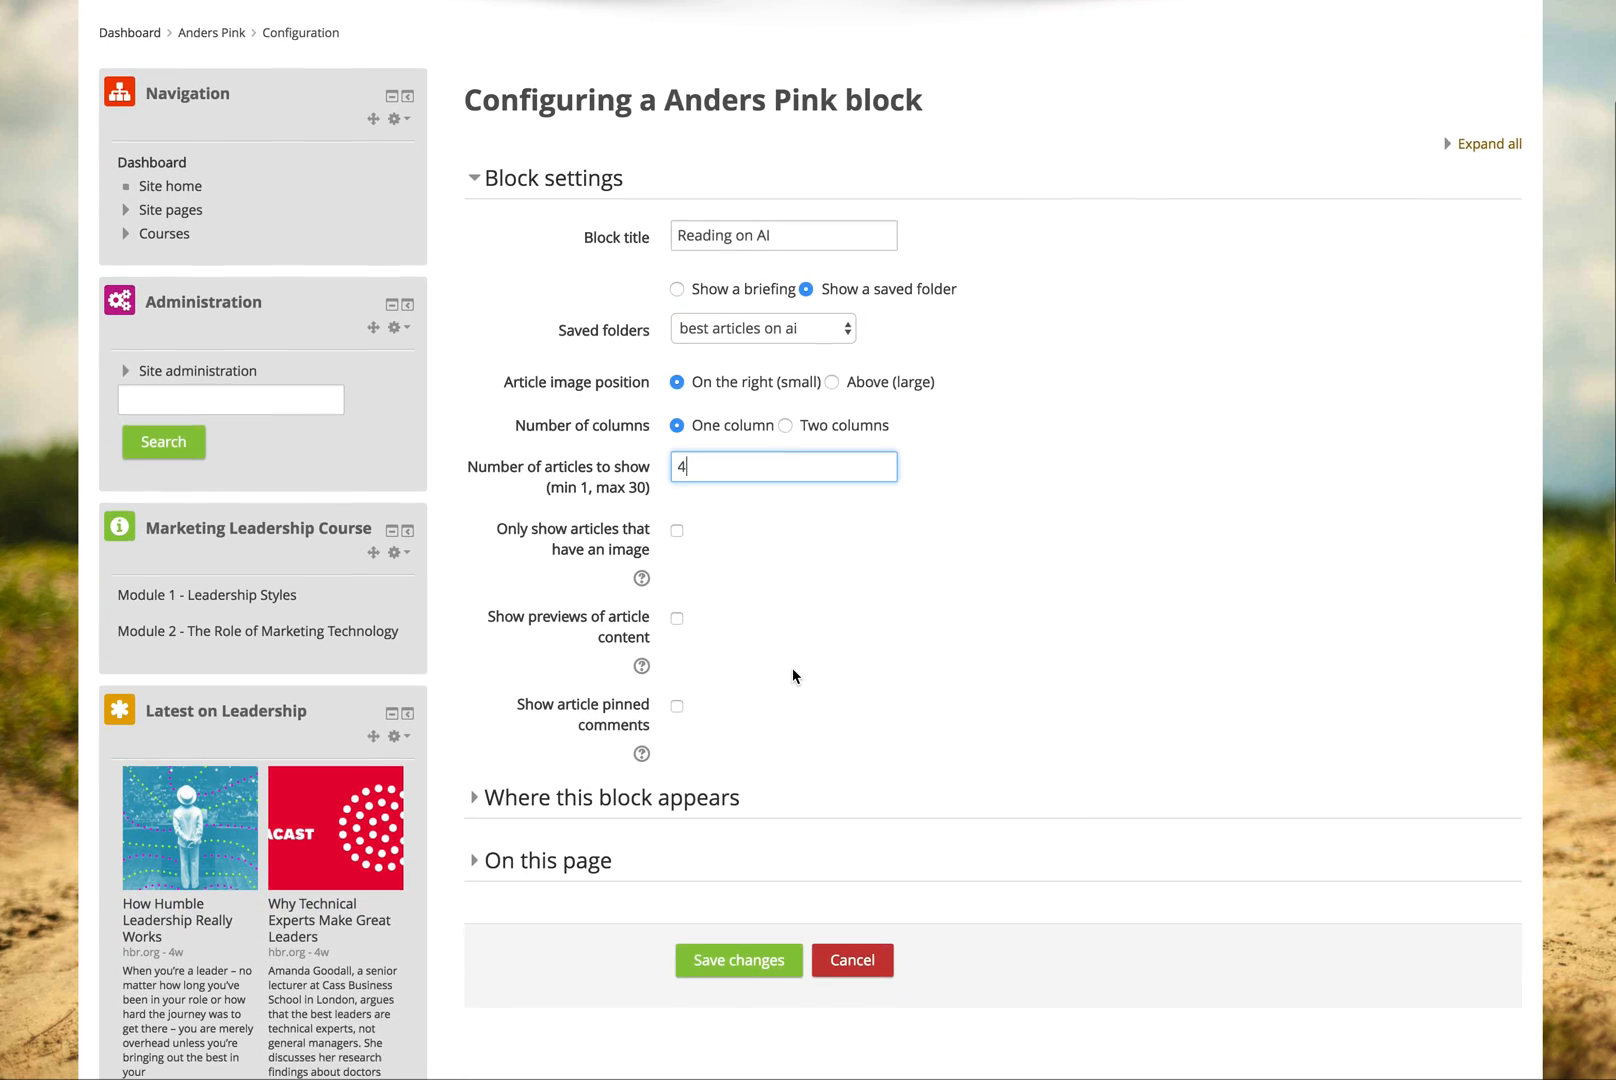
left_click(742, 906)
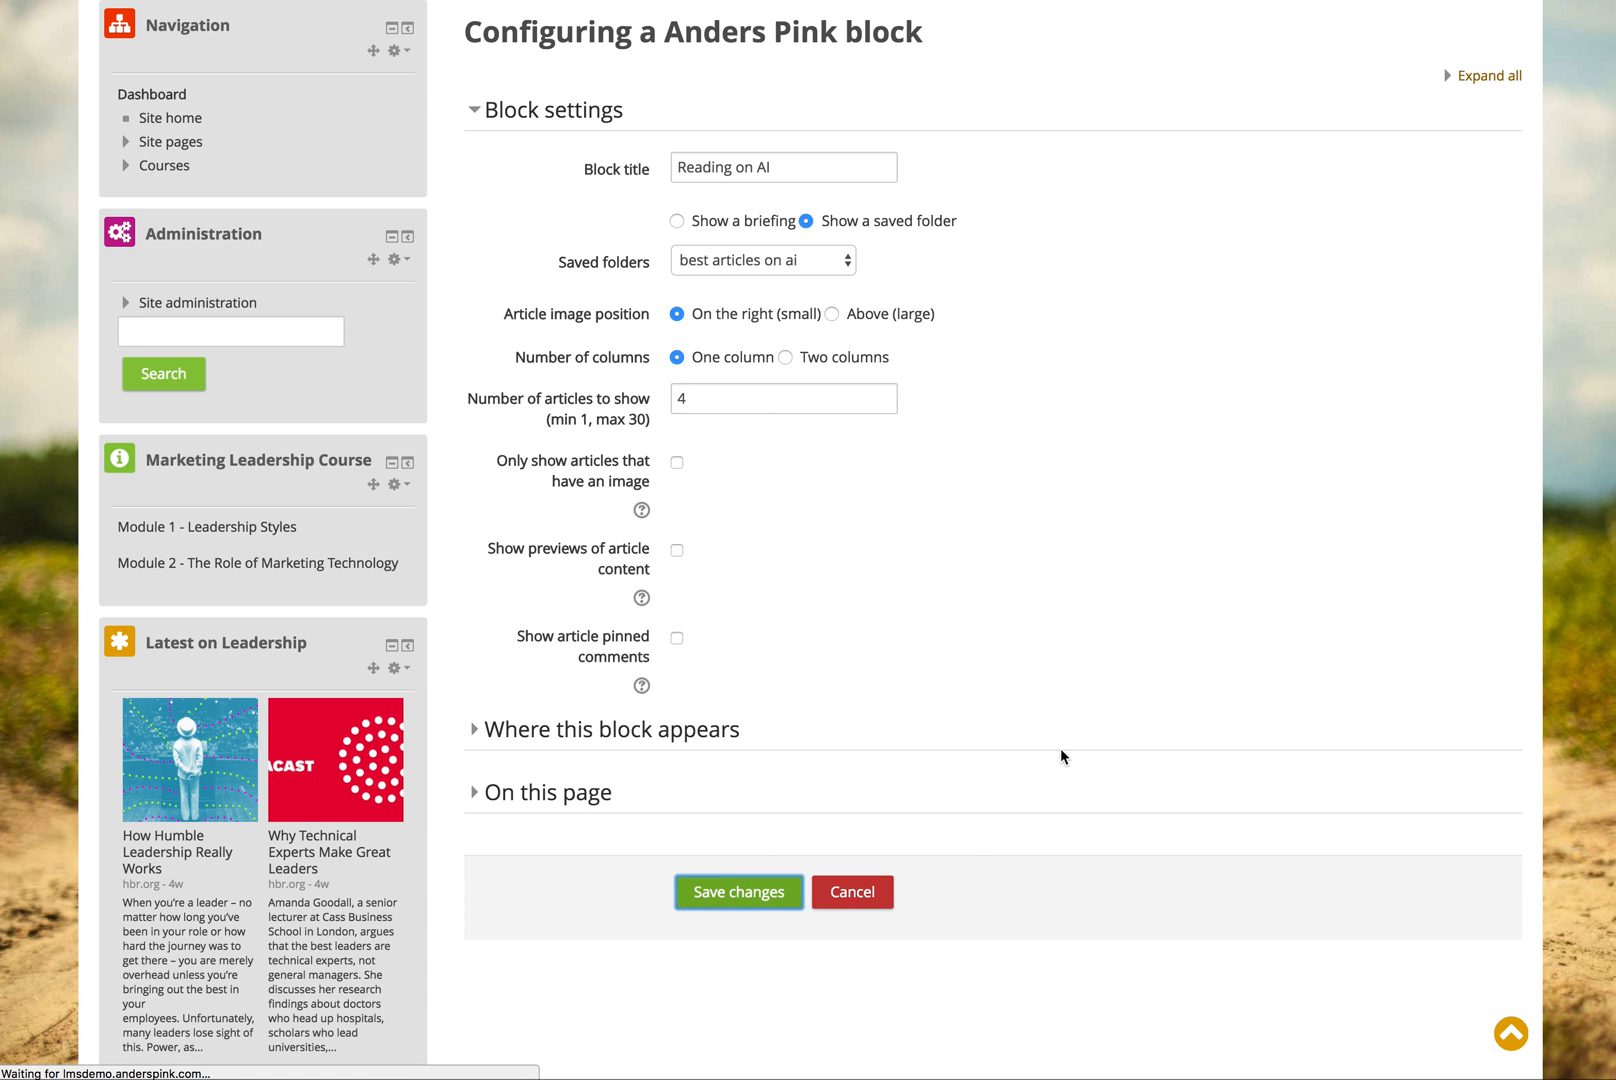
left_click_drag(1468, 774, 400, 314)
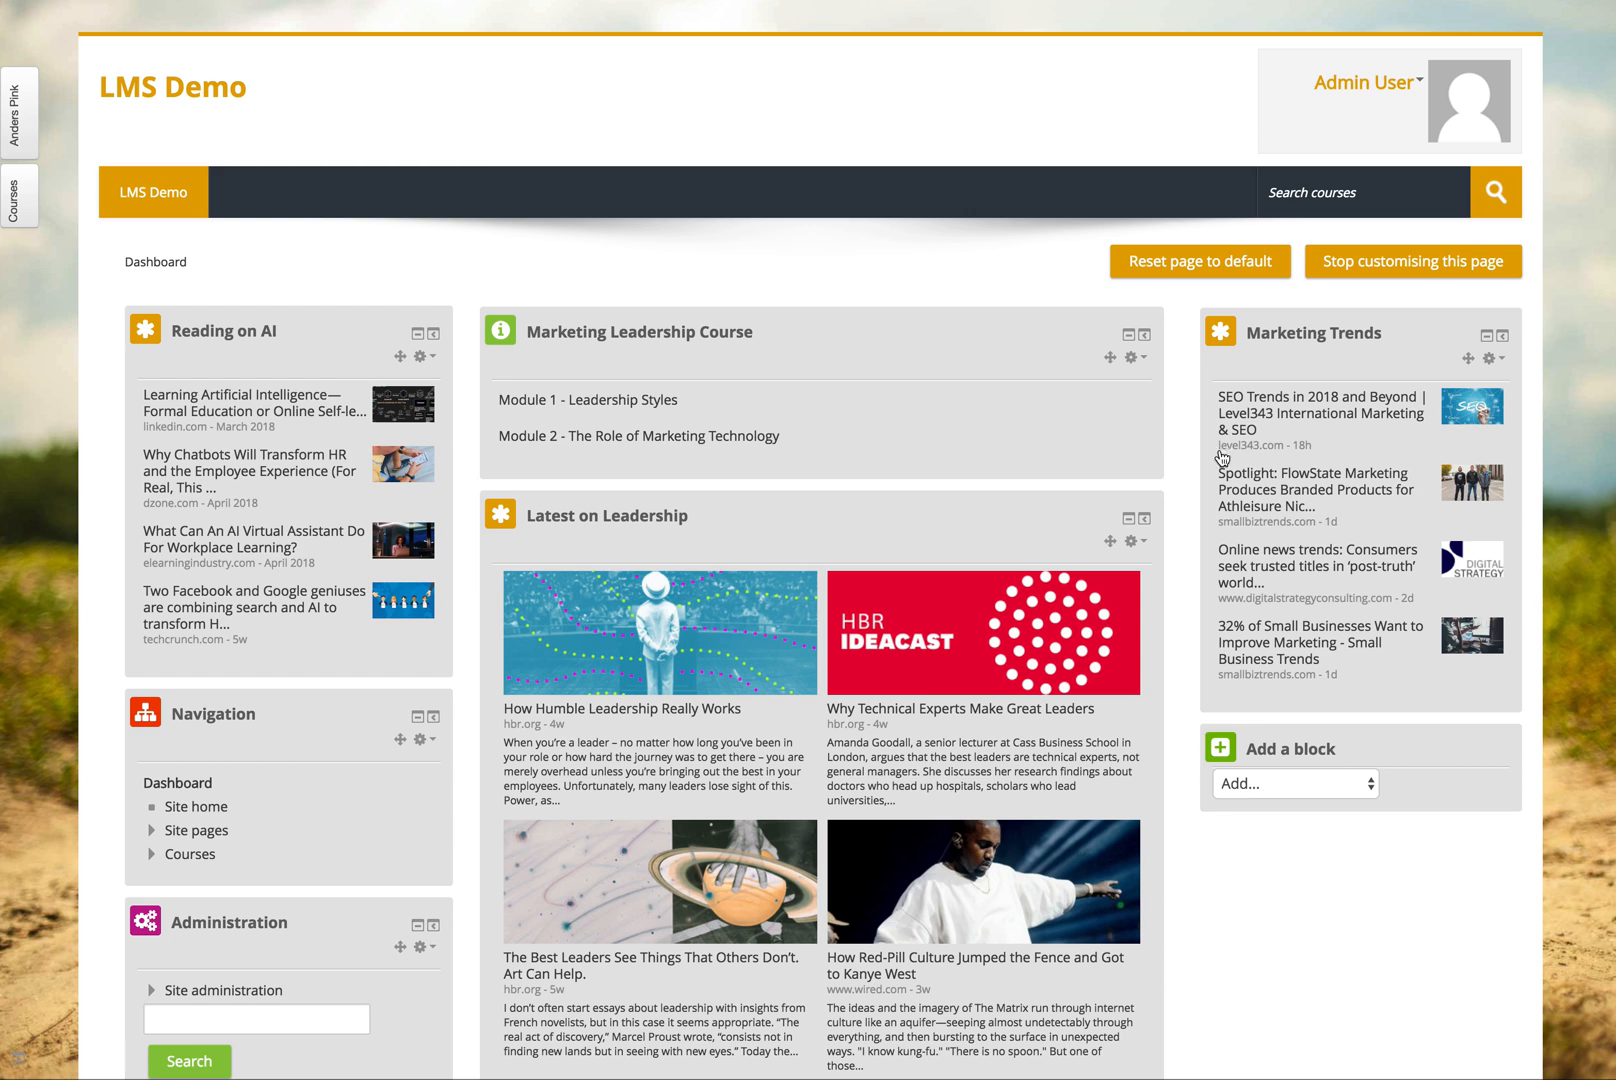
- Open the configuration of the Marketing Trends block and retitle it "Team Management Tips"
left_click(1490, 358)
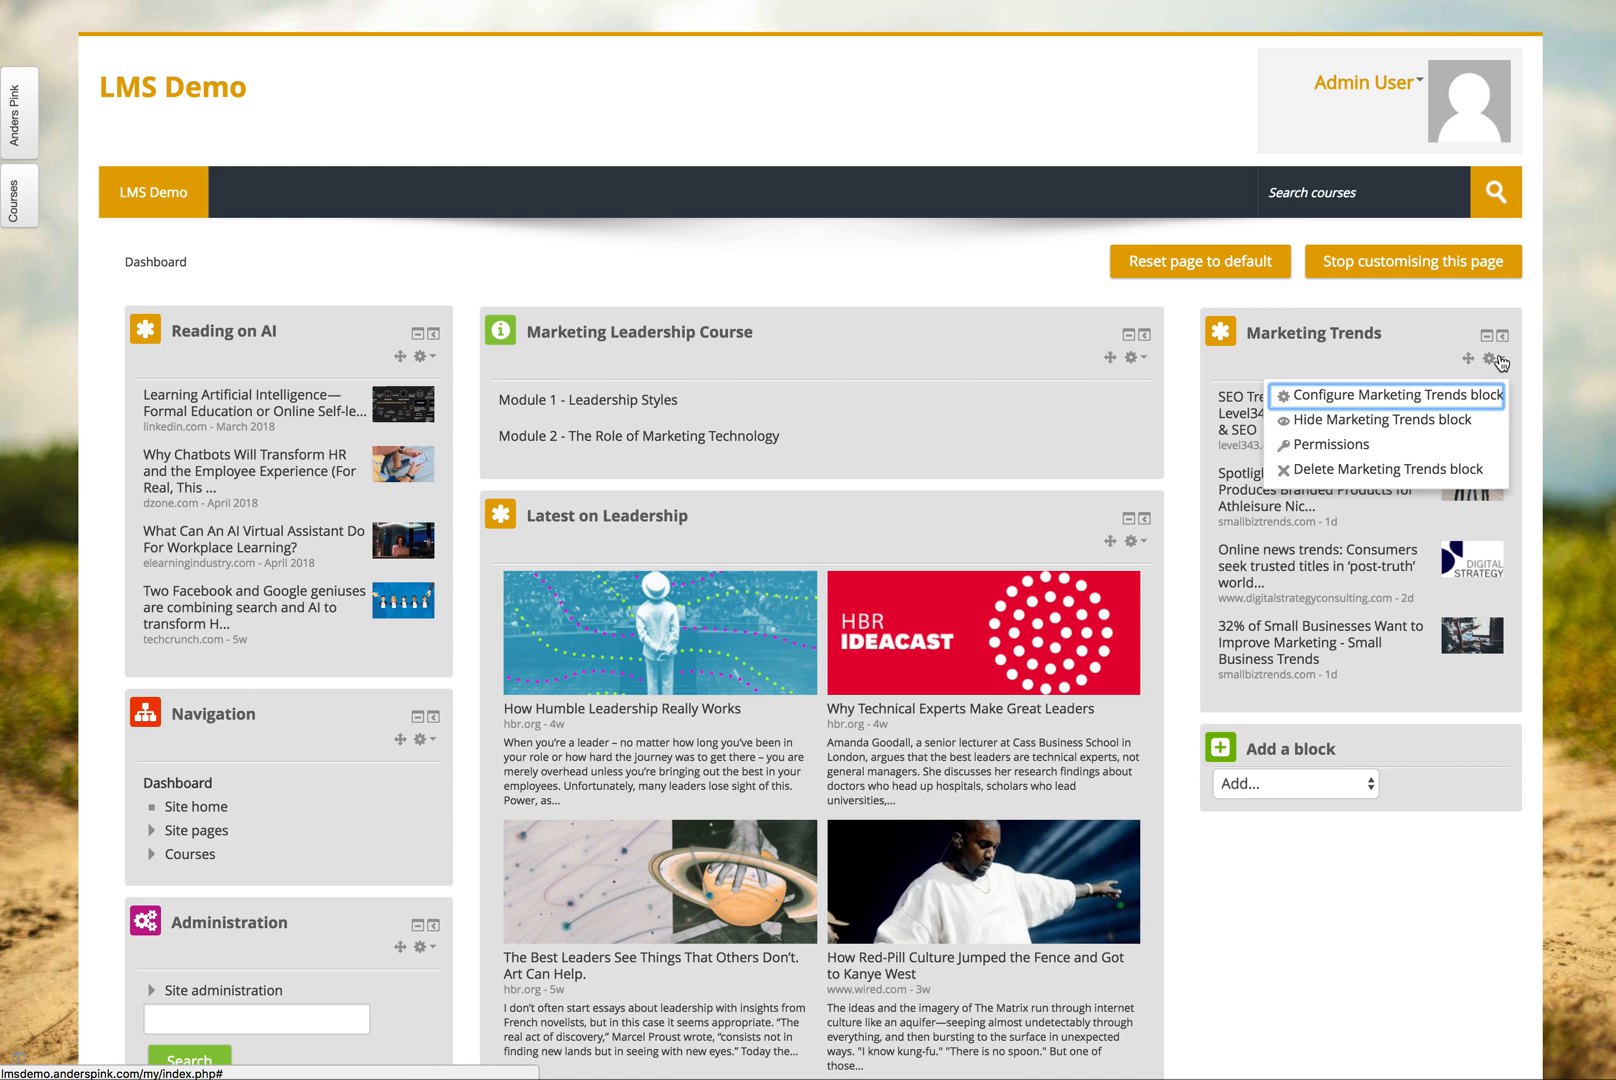
left_click(1385, 398)
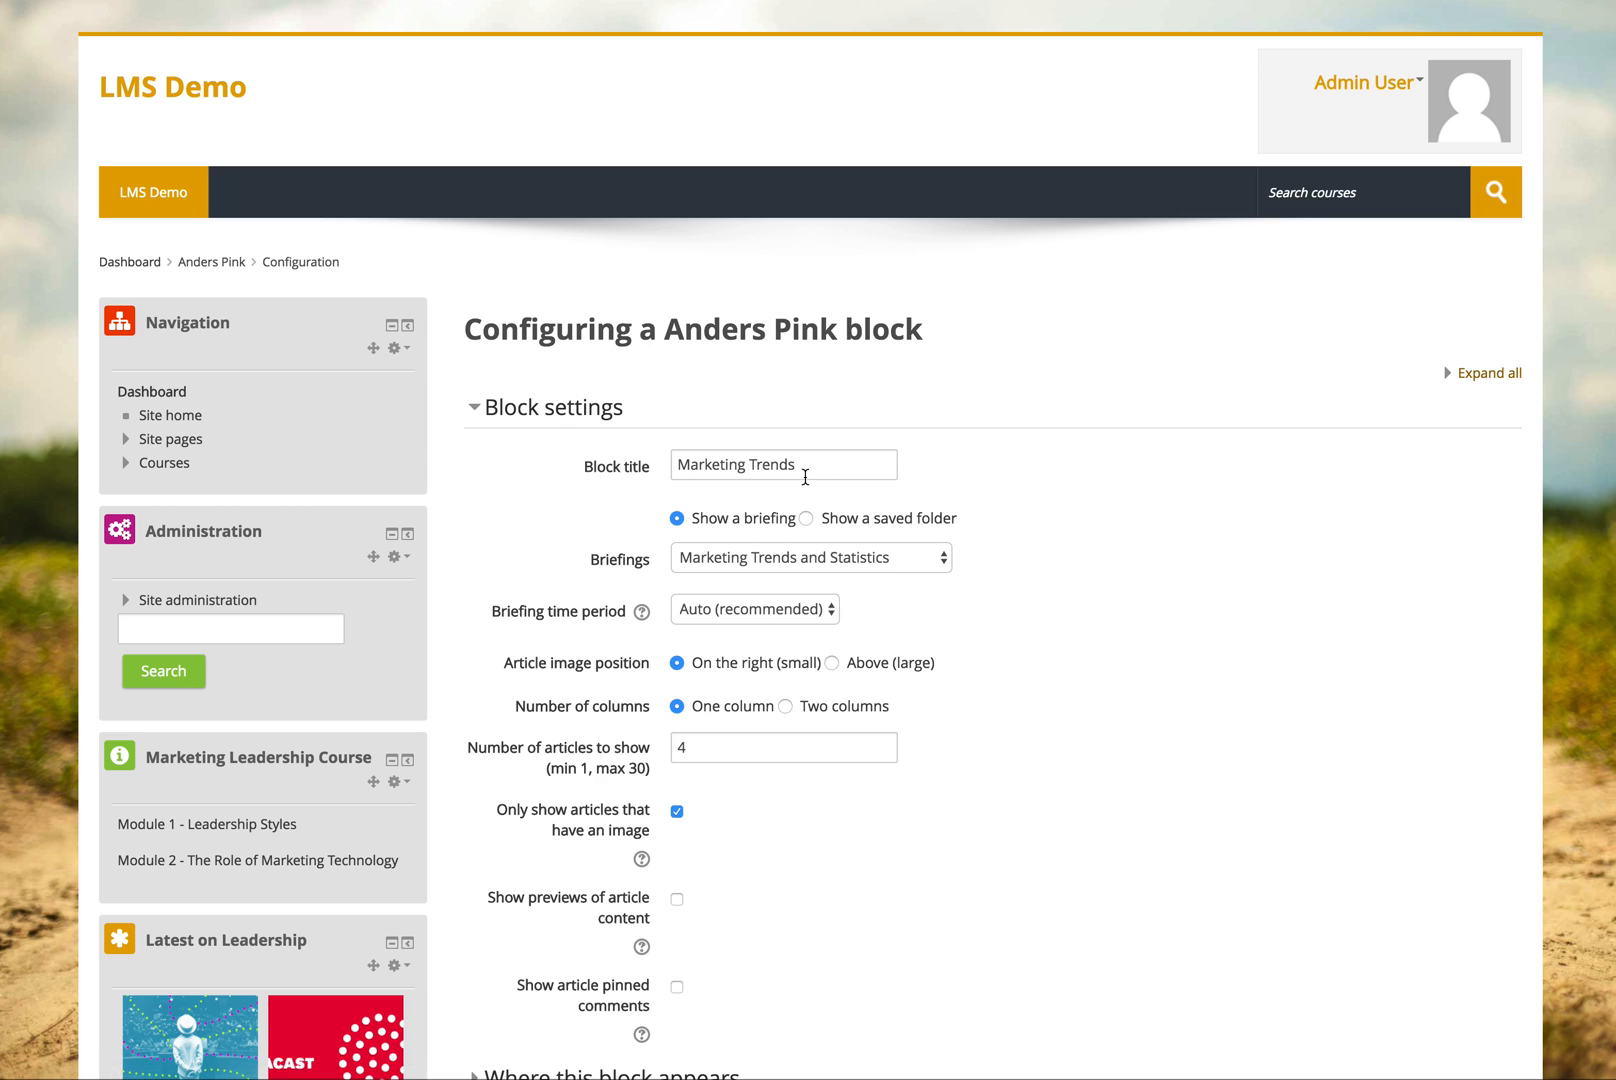
triple_click(805, 475)
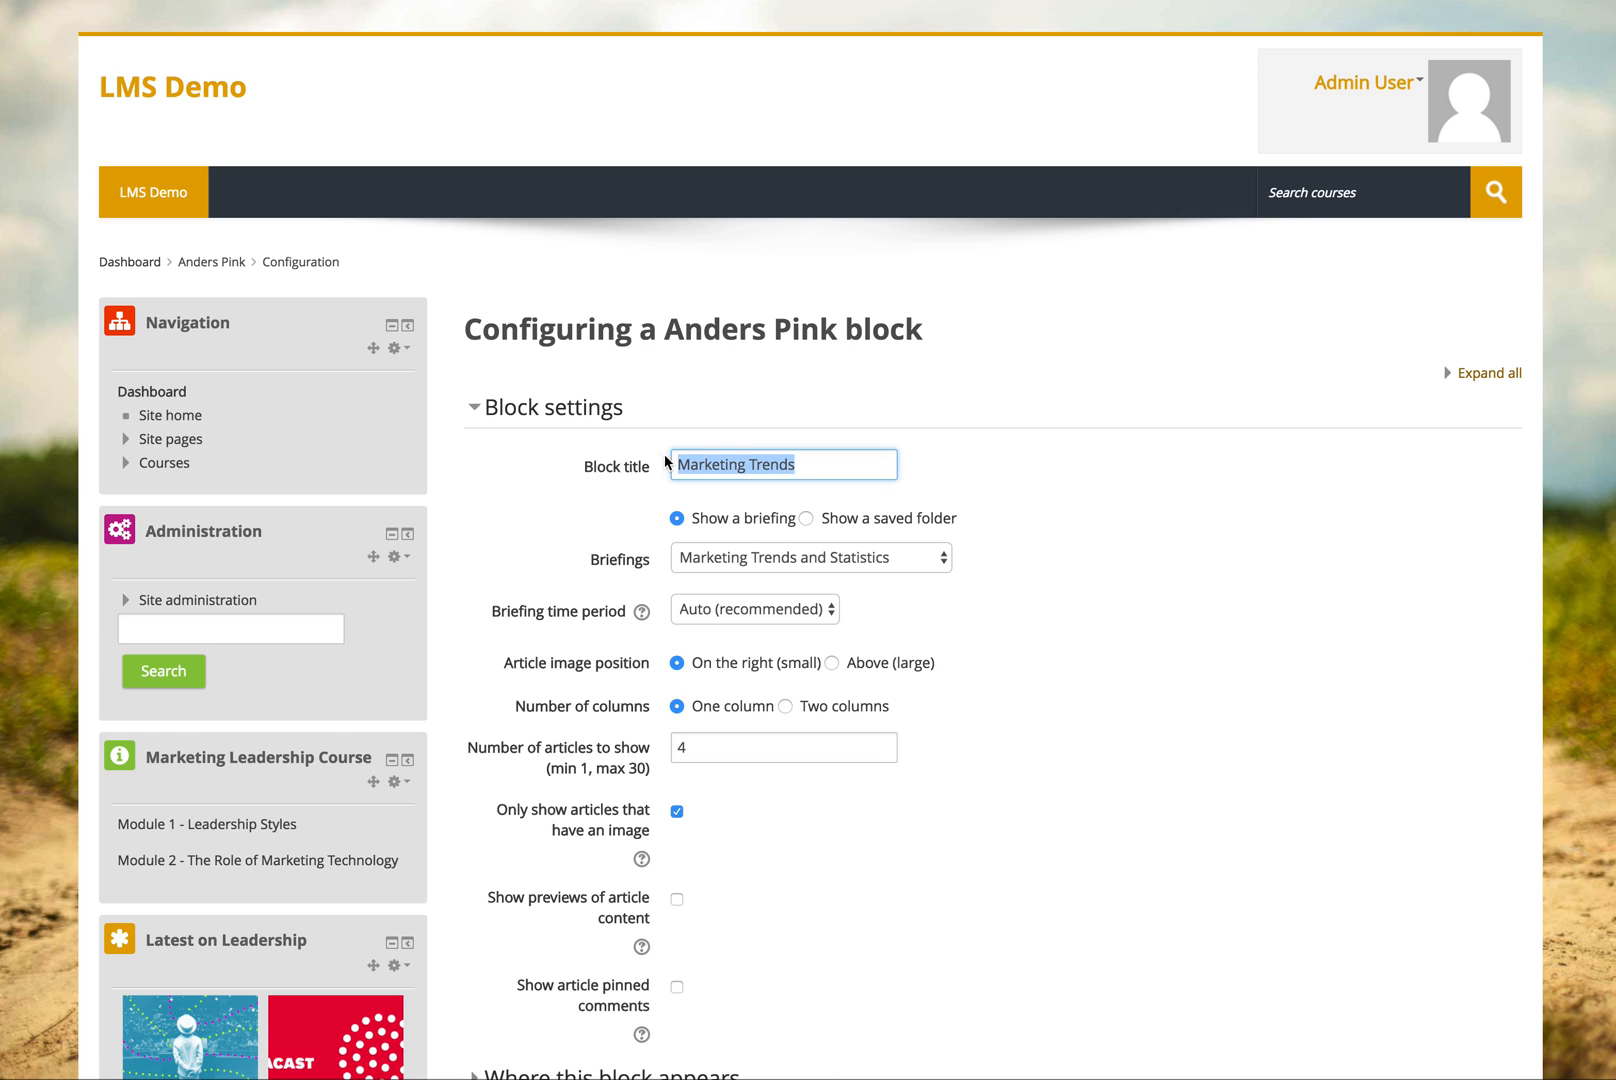
type("Team M")
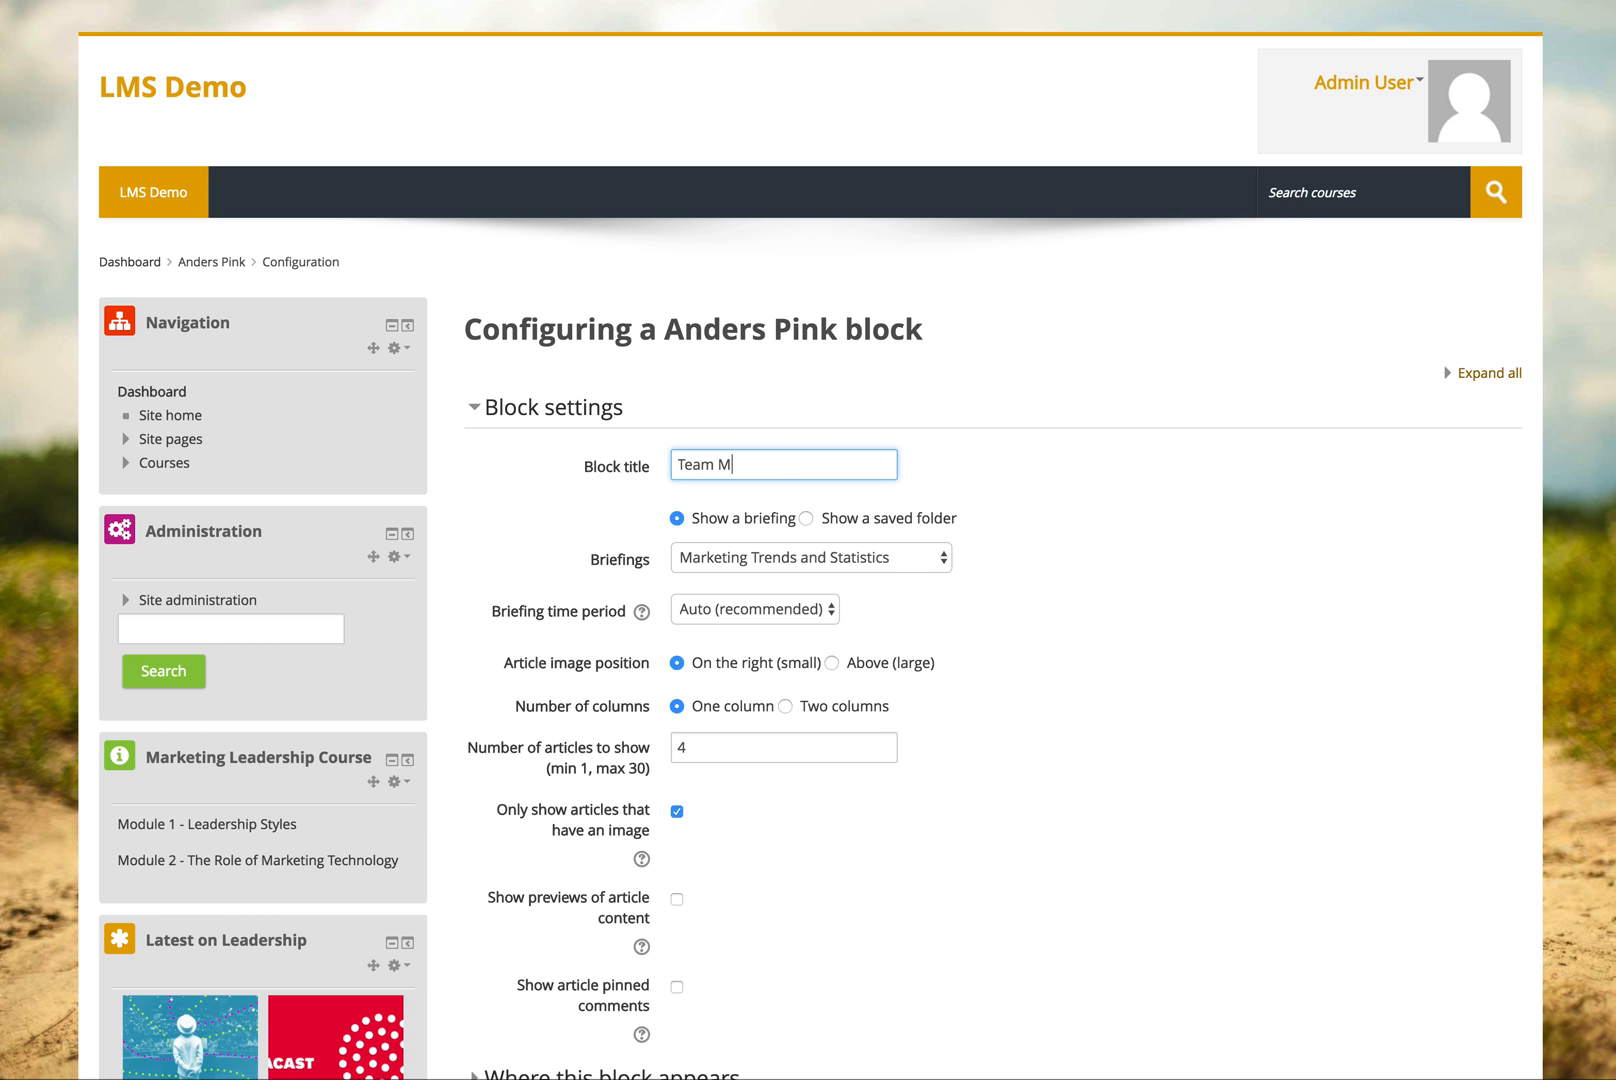
type("anagement Tips")
- Switch the block's briefing to "Team Management Skills & Tips" and save the changes
left_click(806, 563)
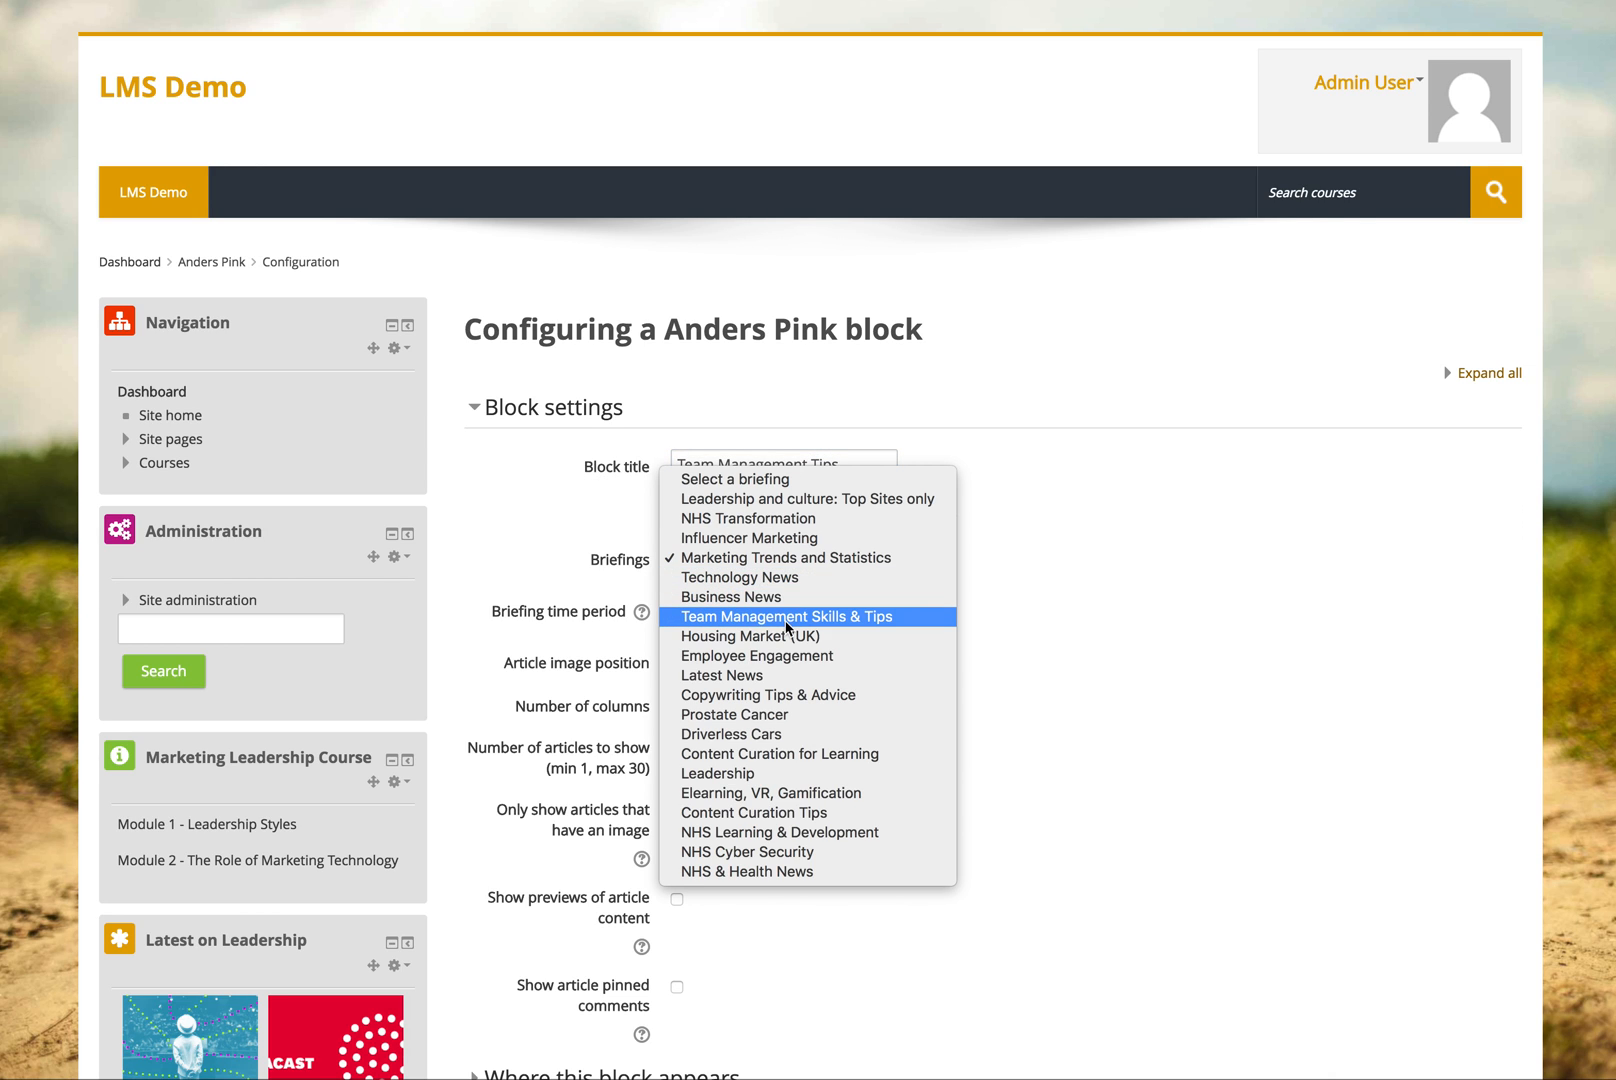
left_click(790, 617)
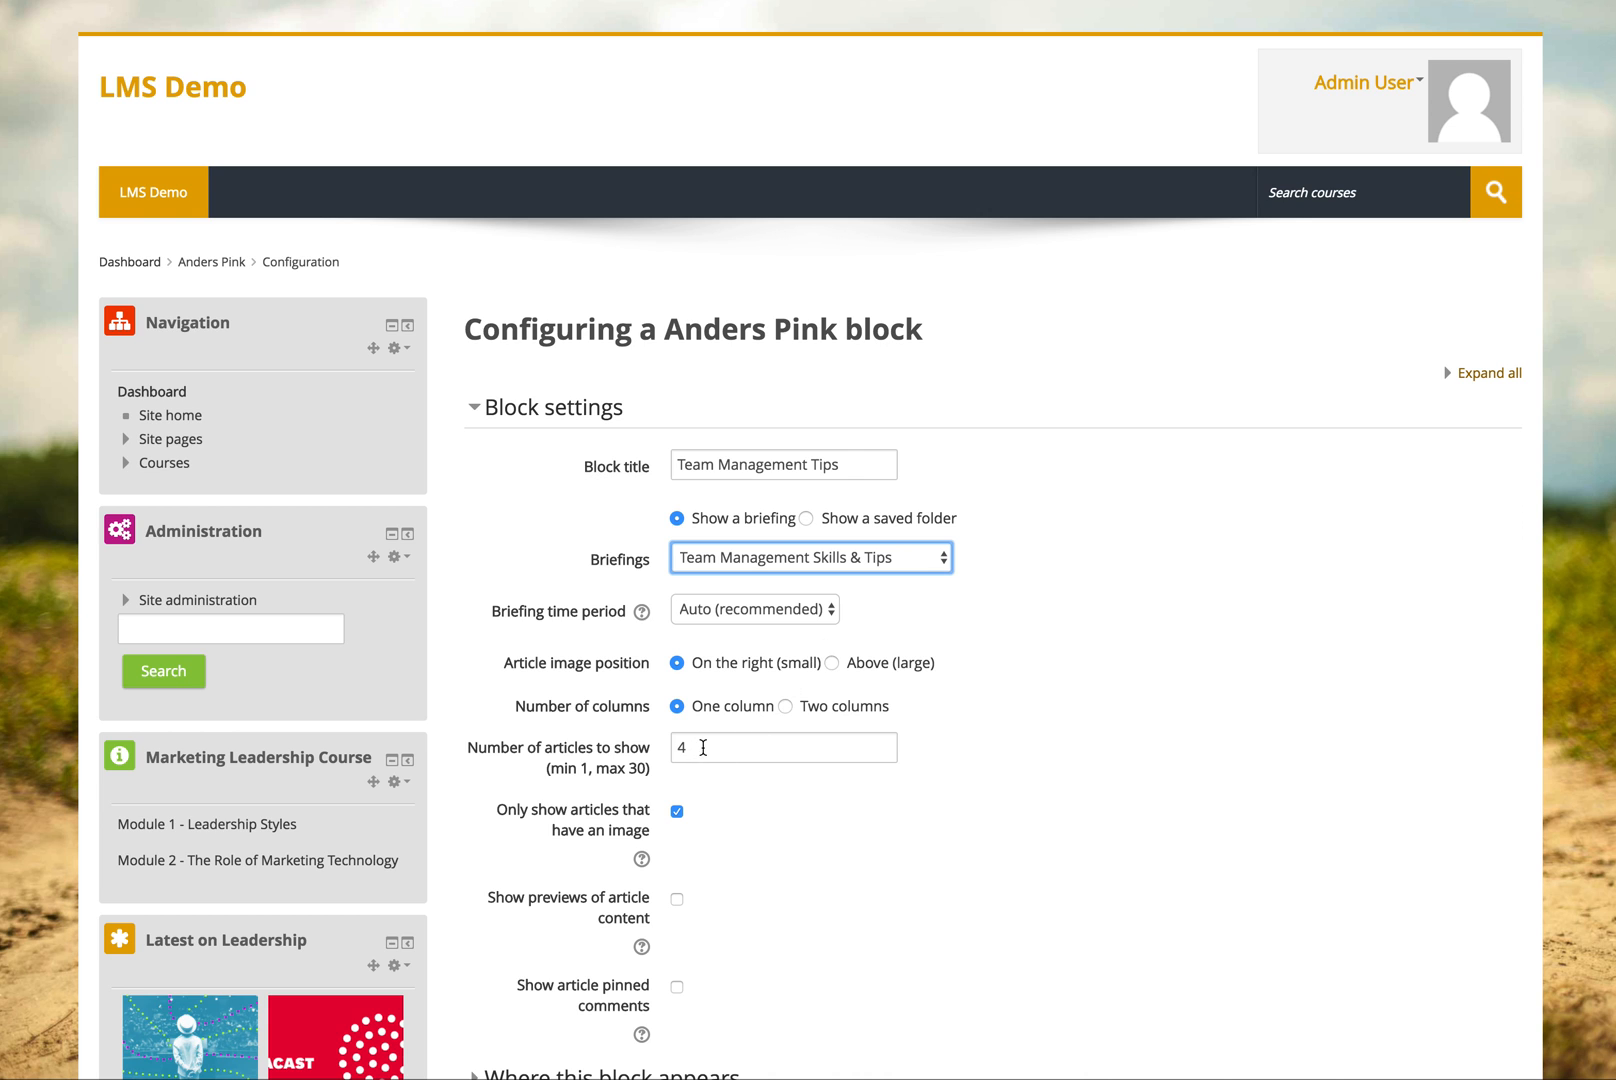
scroll(703, 745, "down", 4)
scroll(706, 727, "down", 5)
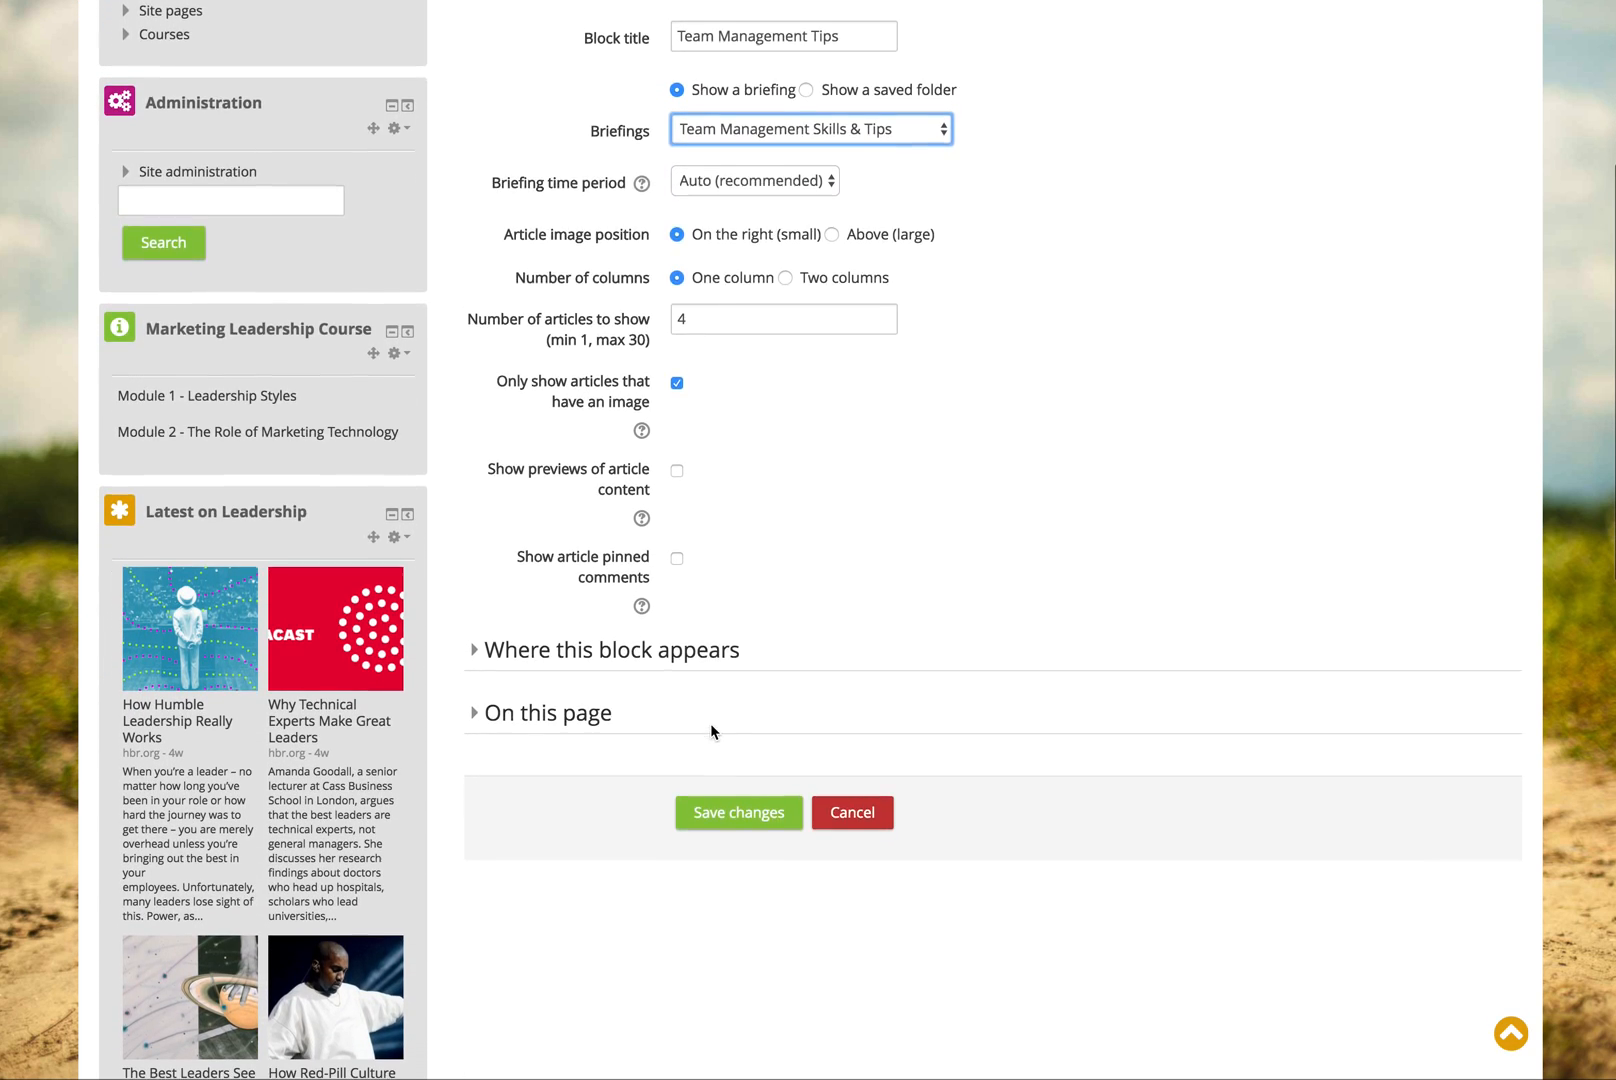
left_click(743, 773)
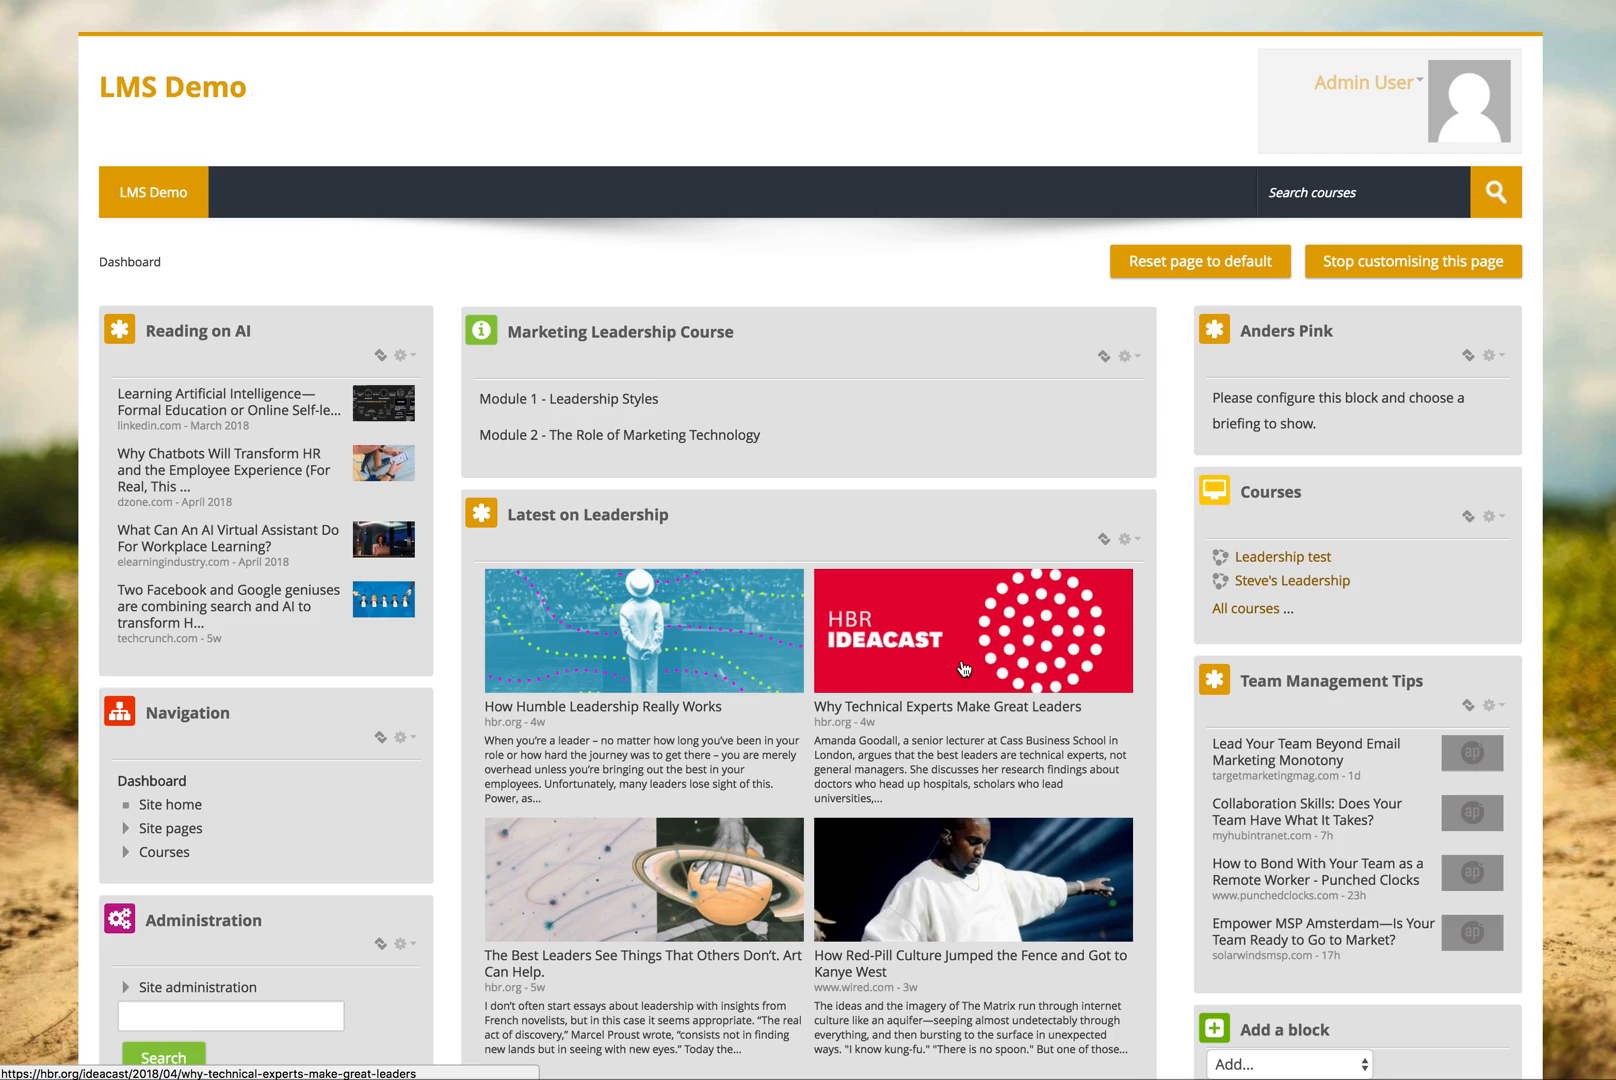